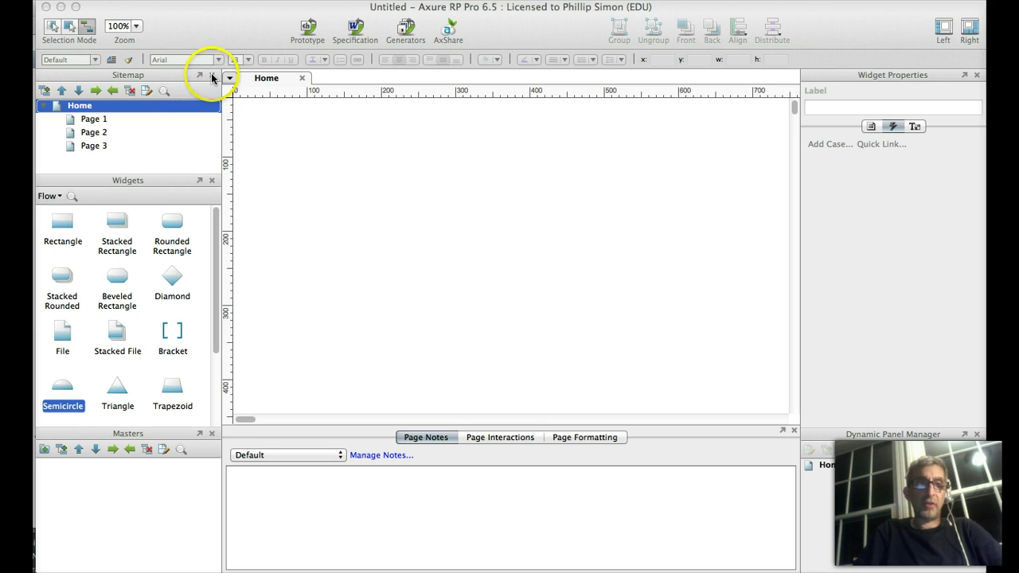
Close the Sitemap, Masters, Widget Properties, Page Notes and Dynamic Panel Manager panes, keeping the Widgets pane open.
click(212, 75)
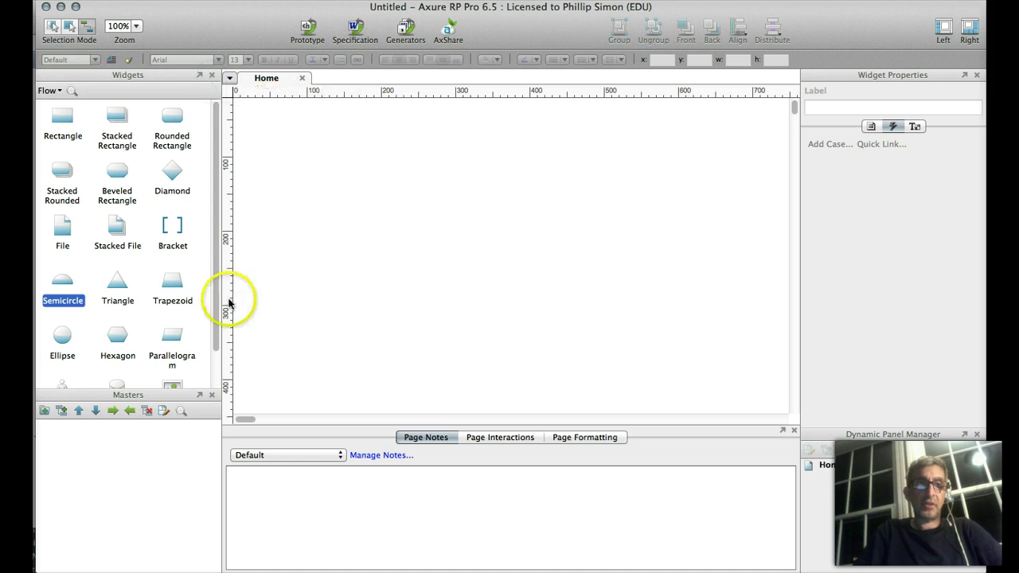
click(212, 394)
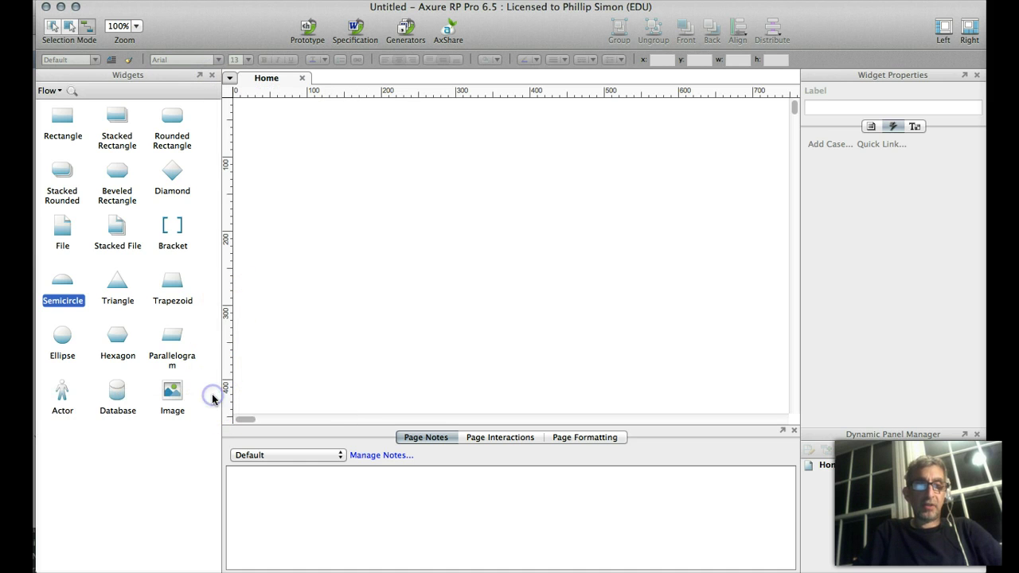
click(976, 75)
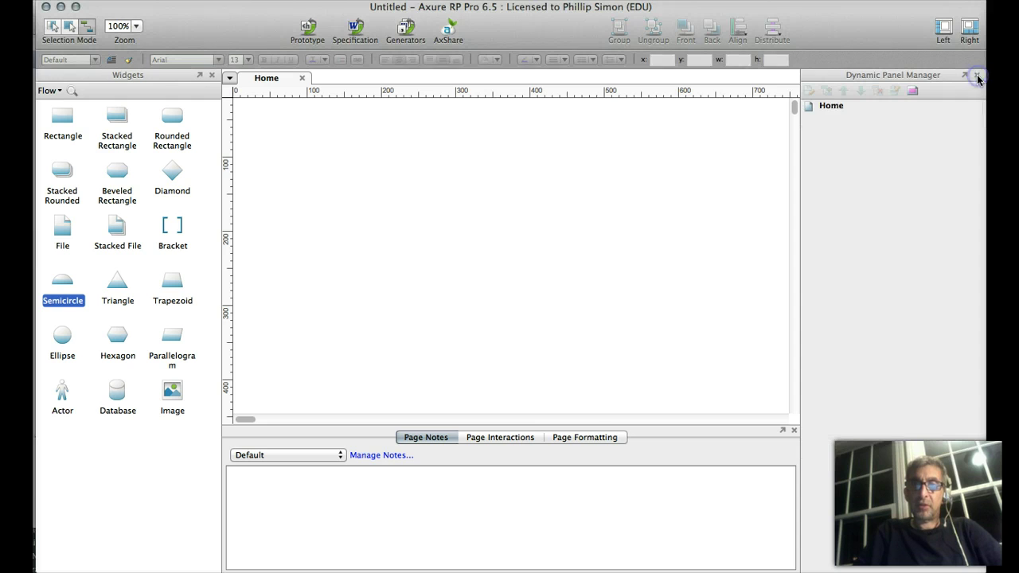
click(793, 432)
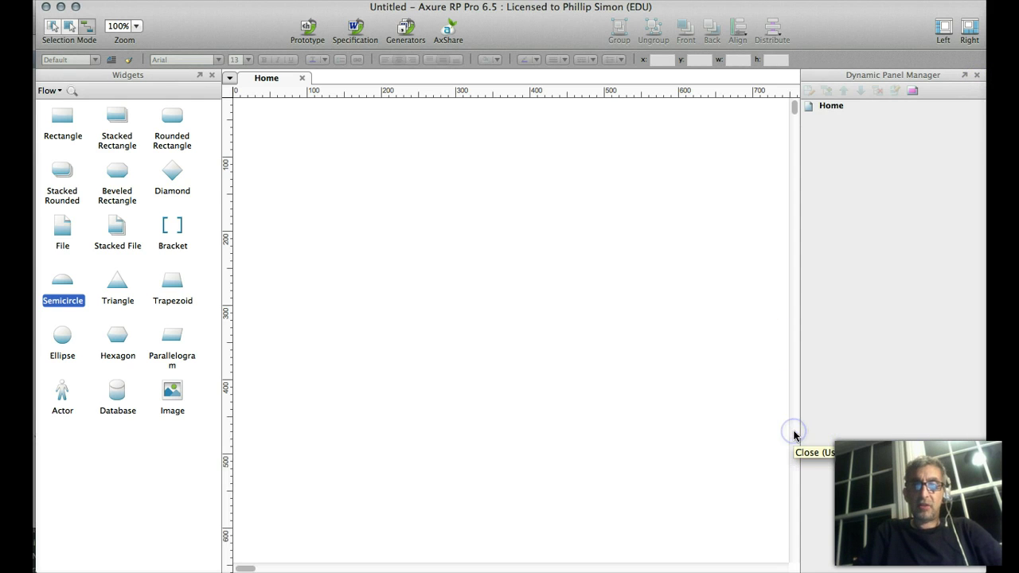
click(976, 75)
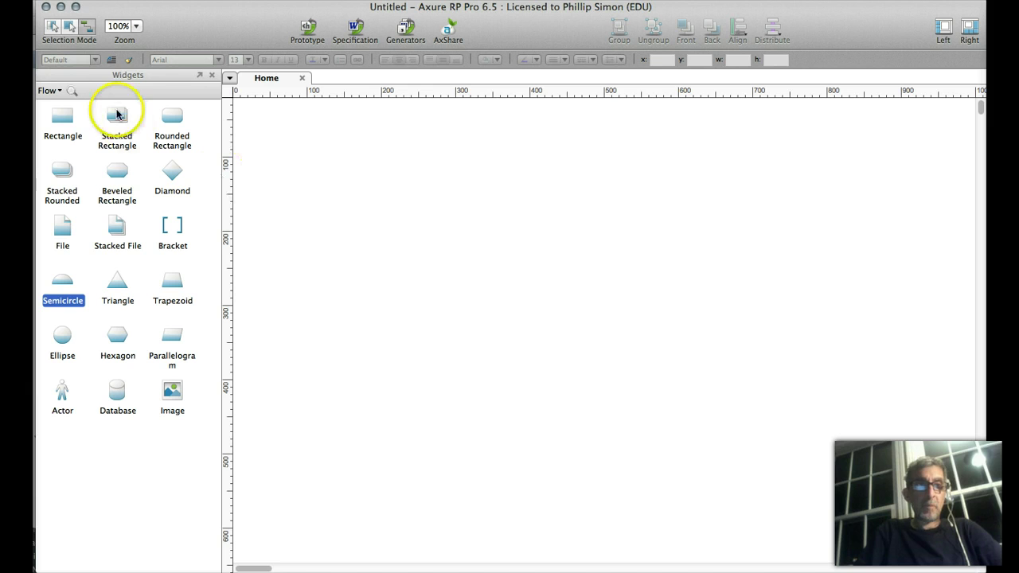
Look over the Wireframe widget library and return to the Flow library.
click(61, 93)
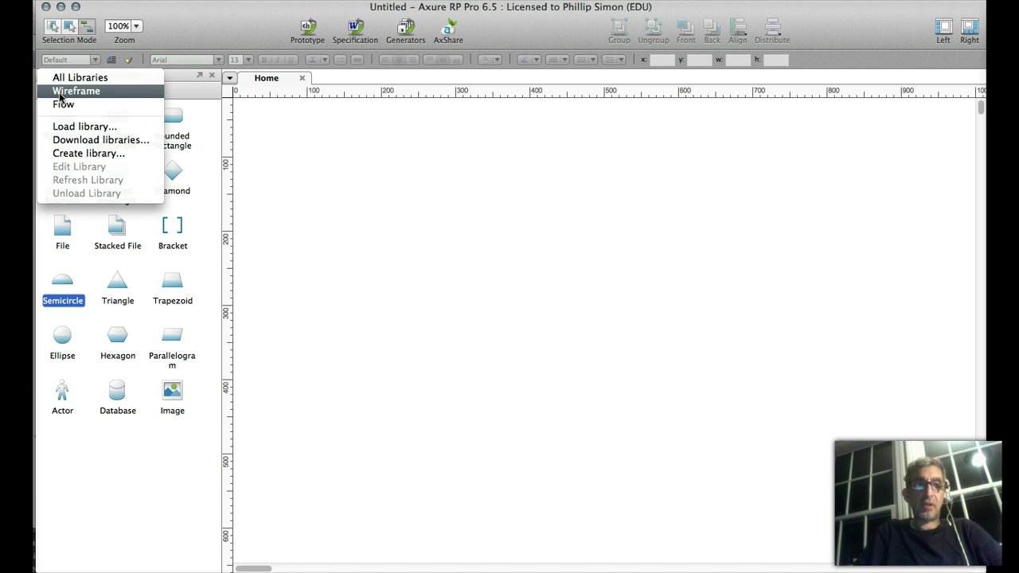
click(62, 104)
click(64, 94)
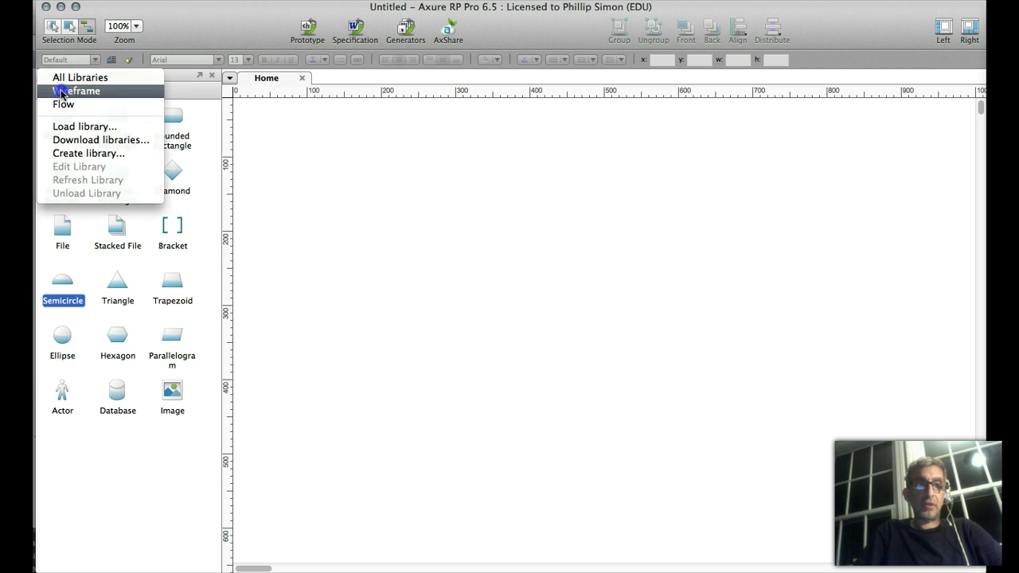
click(62, 92)
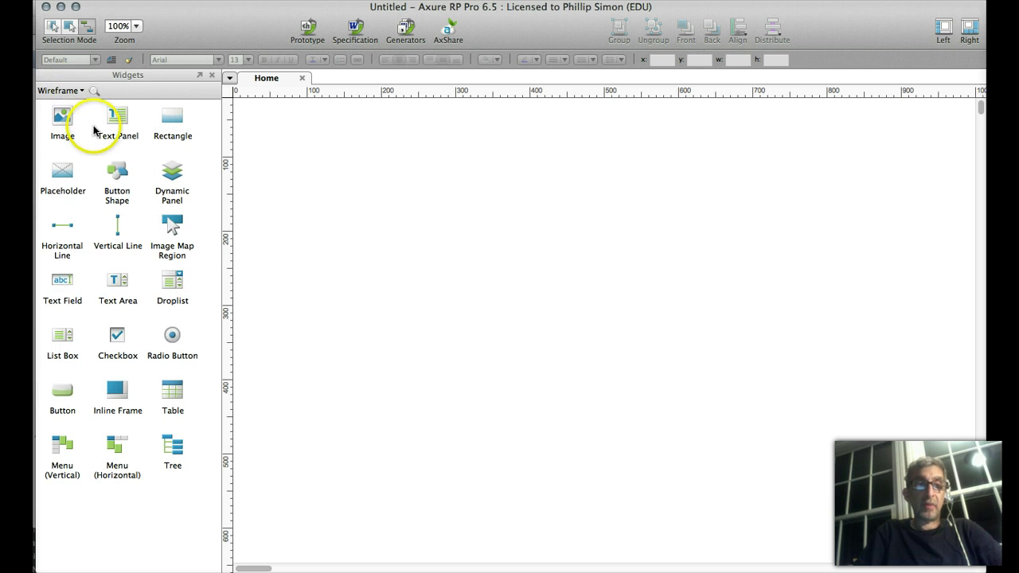
click(82, 91)
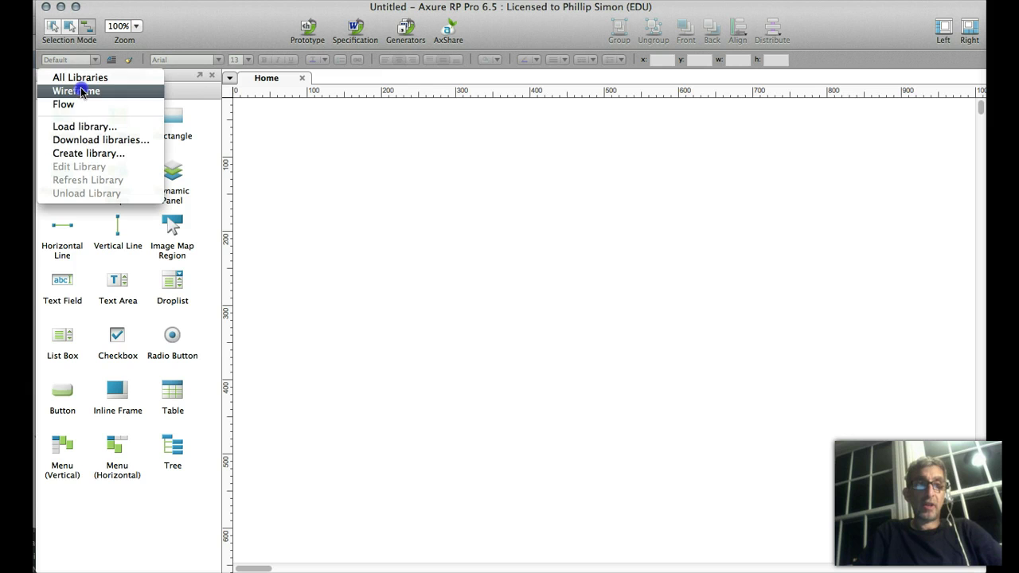
click(71, 105)
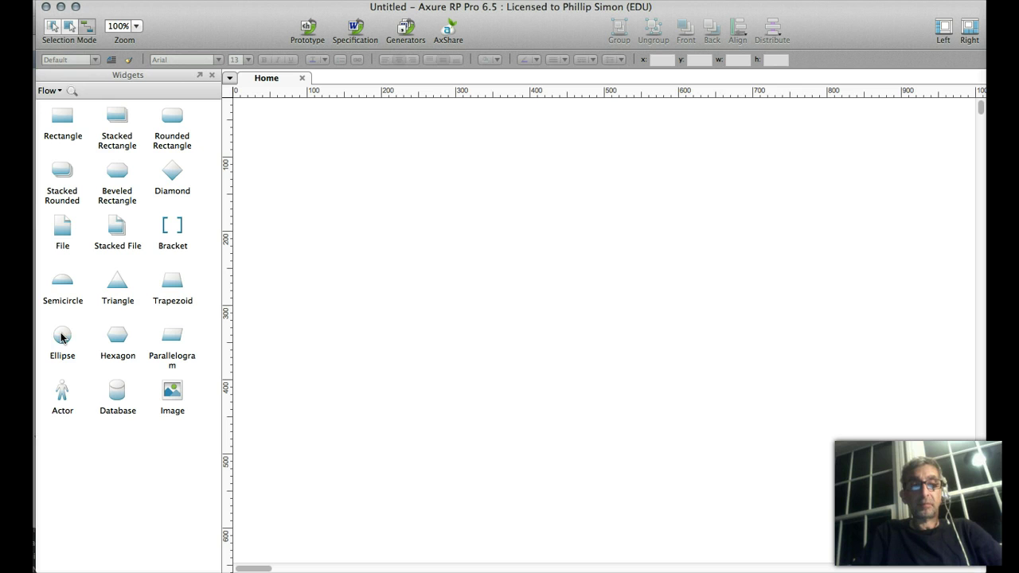
Place an ellipse on the Home page at about x 192, y 155 and resize it to a circle about 101 by 100.
drag(63, 337, 374, 196)
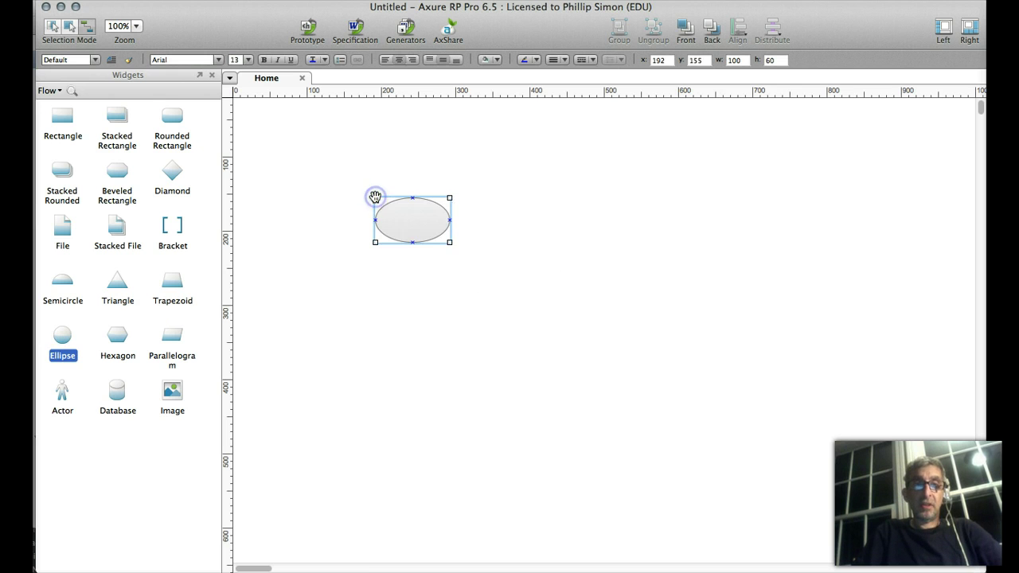
drag(450, 242, 450, 272)
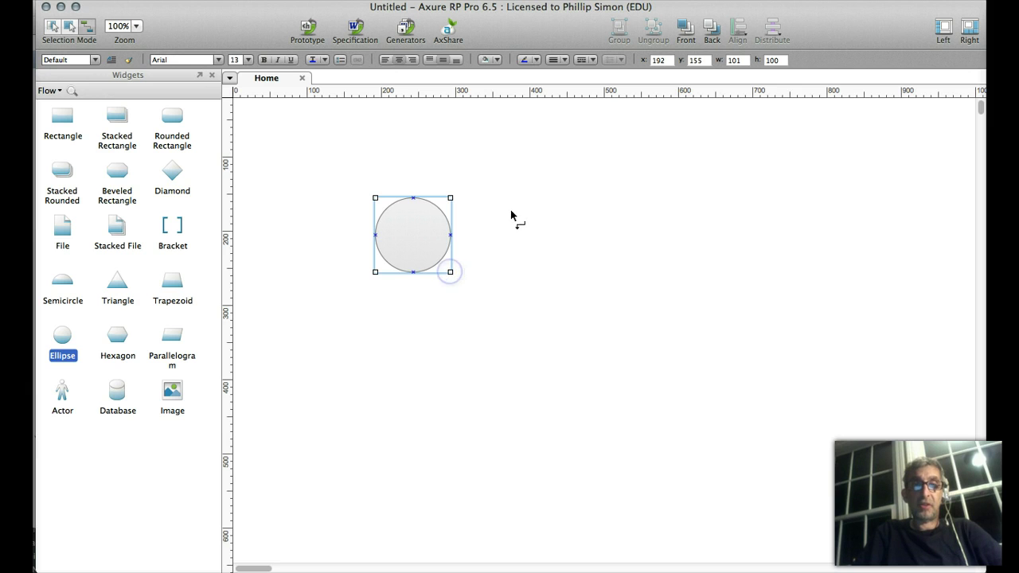
click(511, 211)
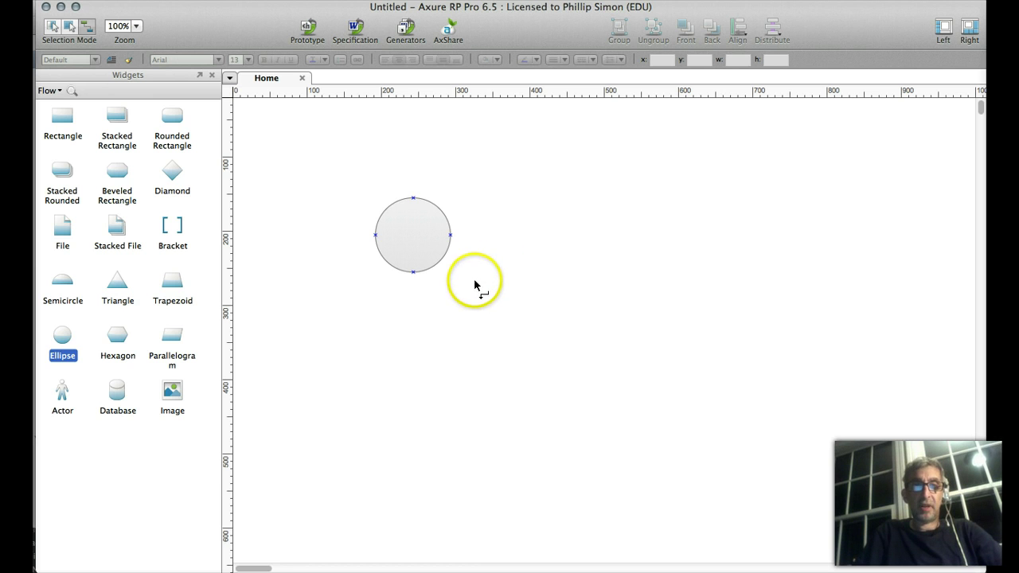
Label the circle "Students" and move it closer to the left edge of the page.
click(426, 243)
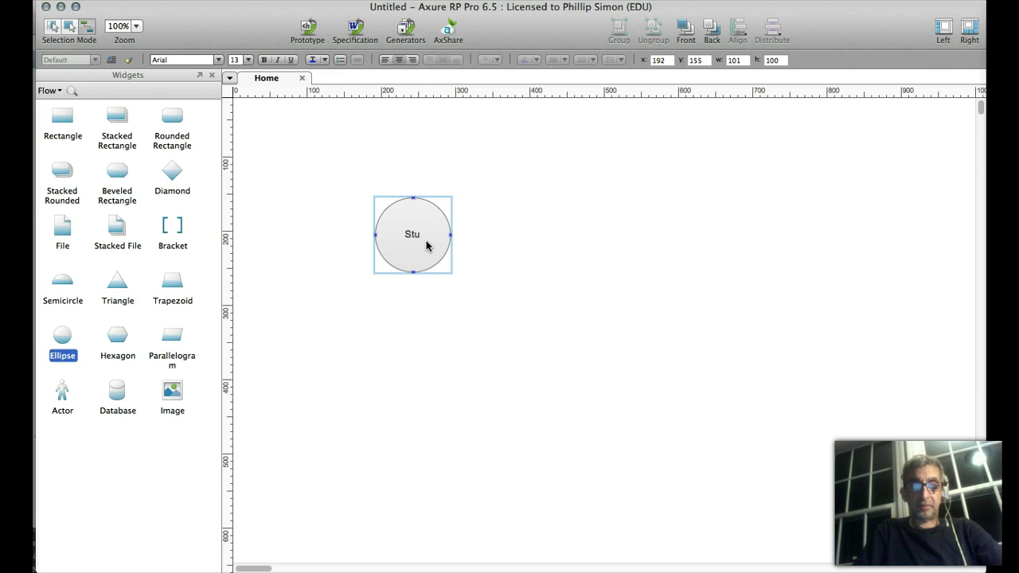
click(534, 227)
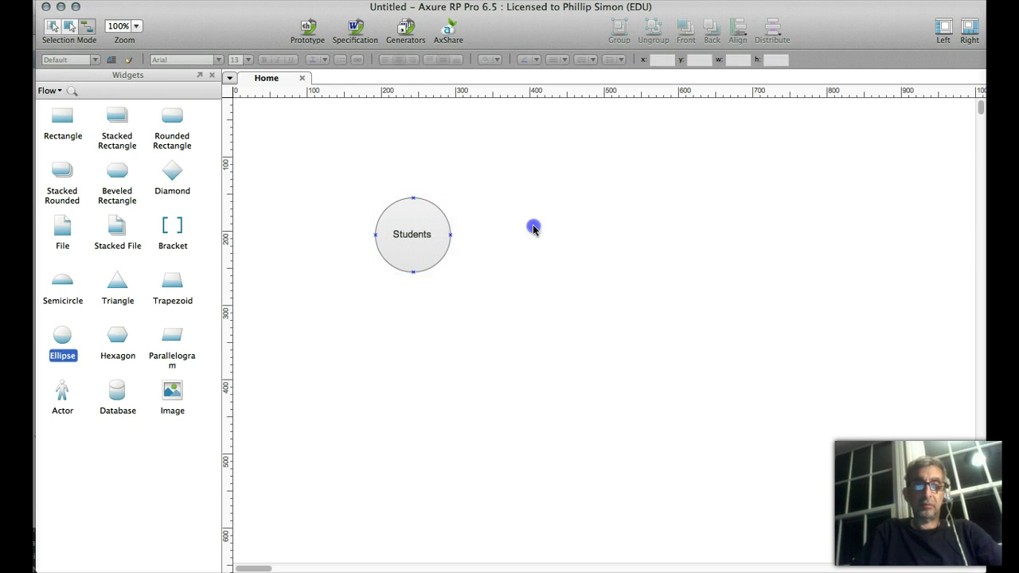
drag(380, 234, 348, 239)
click(381, 183)
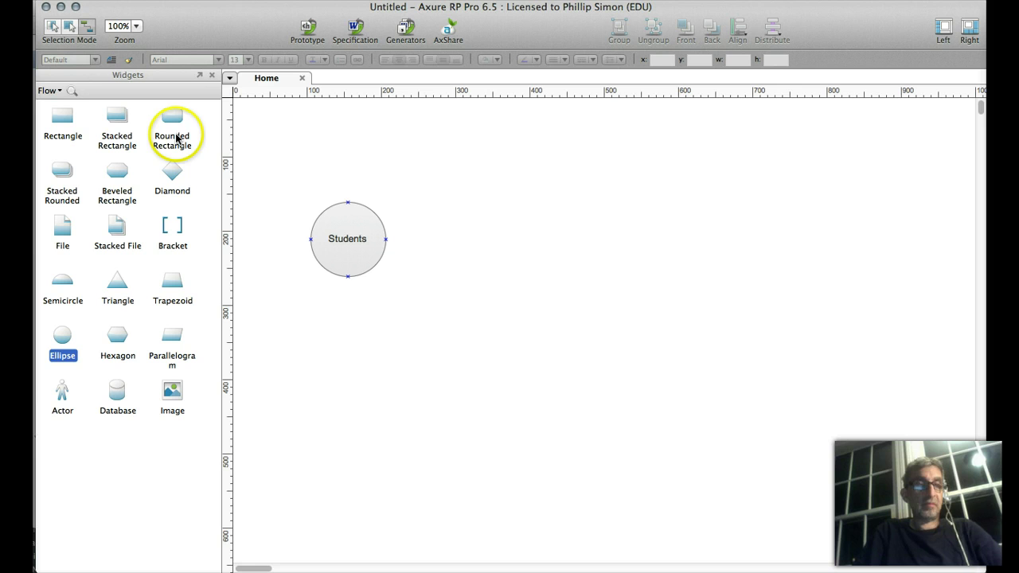
Add a second circle about 99 by 98 at about x 408, y 231 and label it "Food".
drag(62, 338, 537, 254)
drag(609, 297, 609, 326)
double_click(581, 296)
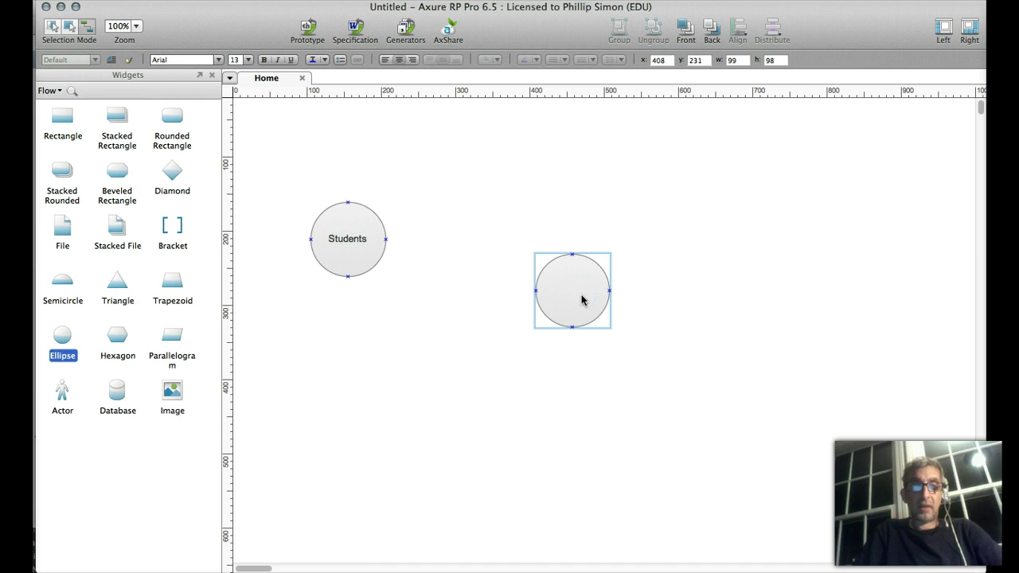
text(Food)
click(476, 225)
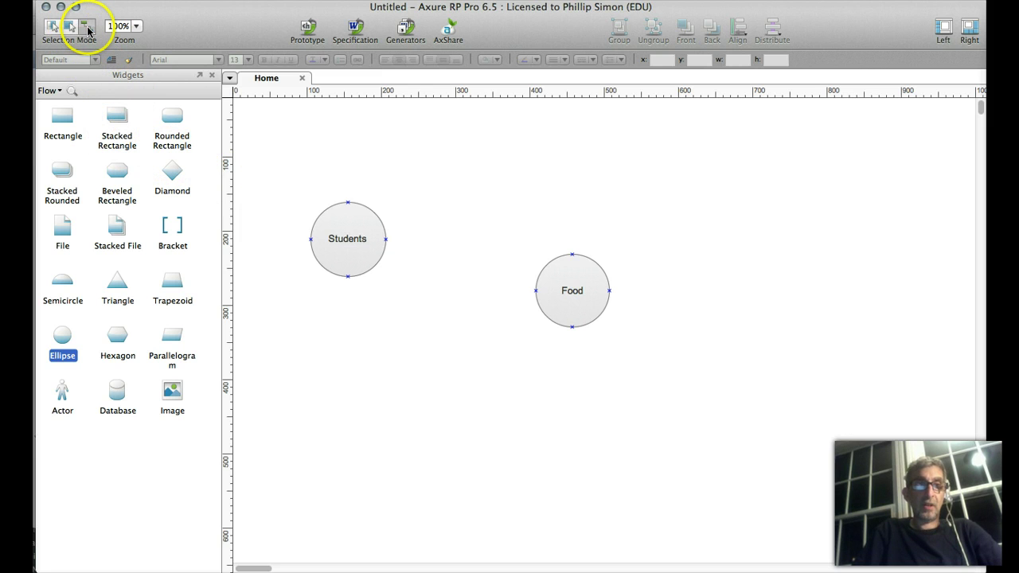
Draw a connector from the right point of the Students circle to the left point of the Food circle.
click(71, 29)
click(86, 28)
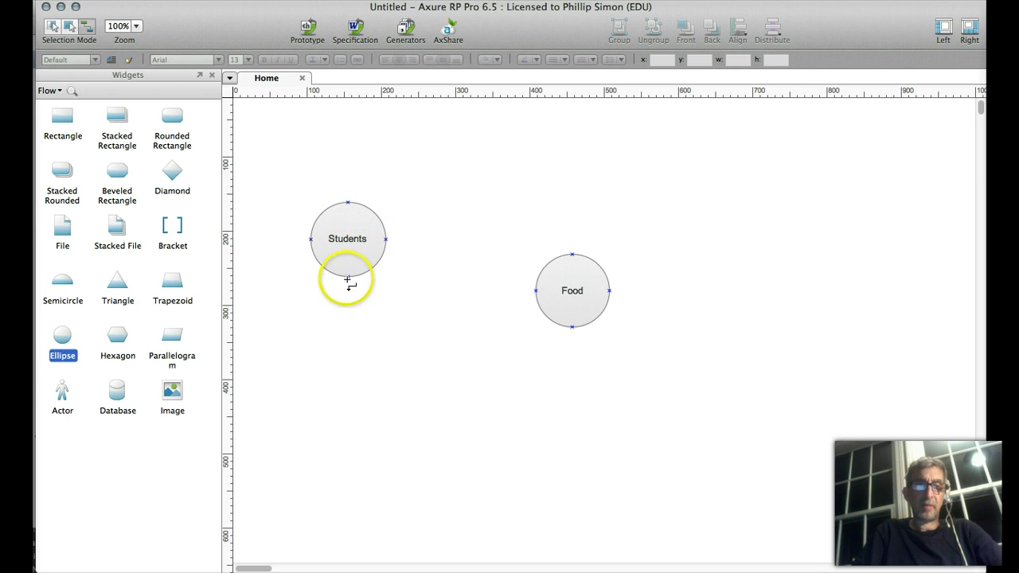
drag(386, 240, 387, 241)
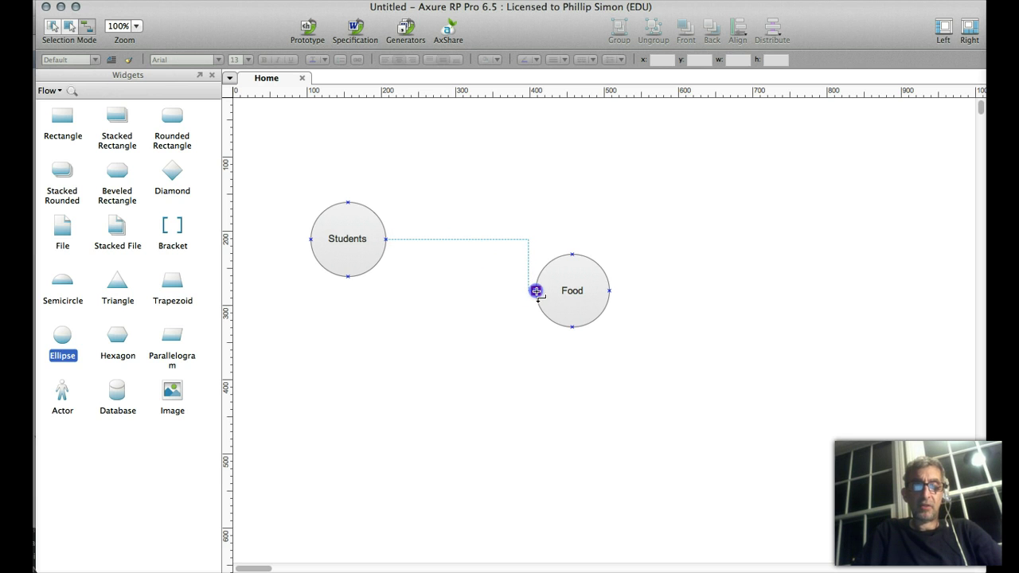
drag(537, 291, 536, 291)
Move the Food circle level with Students, to about x 372, y 161, so the connector runs straight.
click(69, 26)
drag(566, 278, 602, 214)
drag(579, 253, 543, 230)
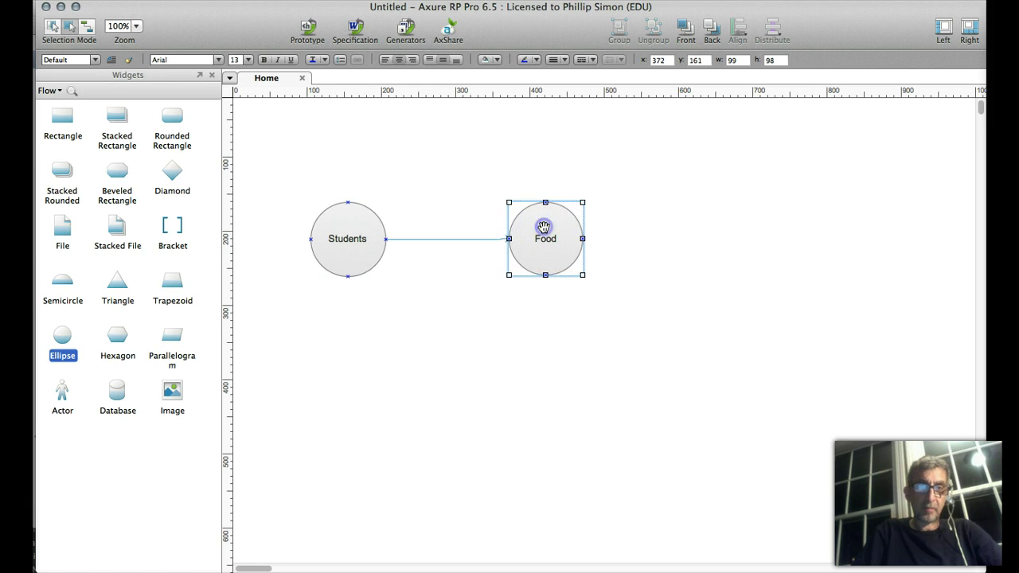
click(533, 171)
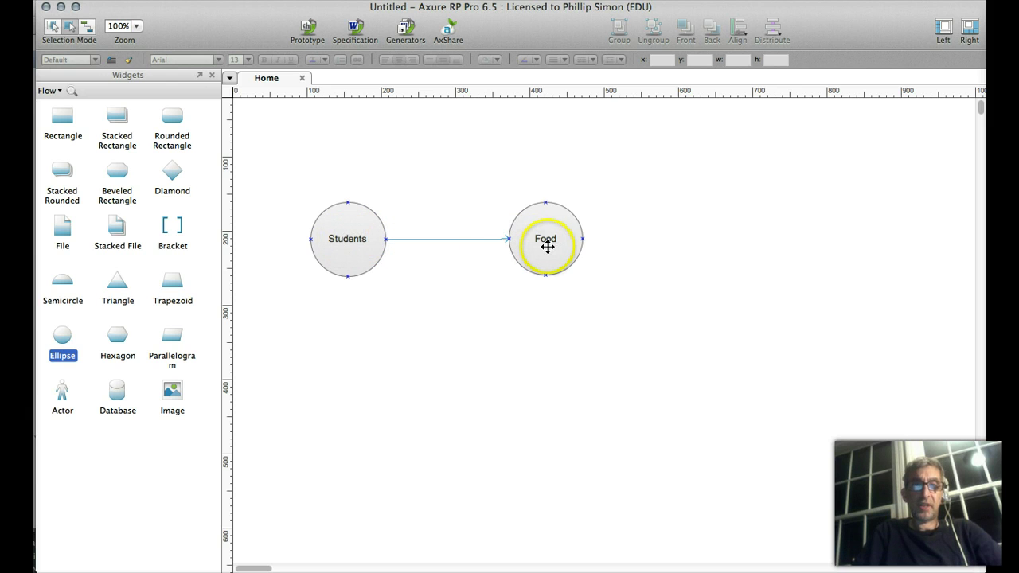
Label the connector between Students and Food "eat".
click(448, 238)
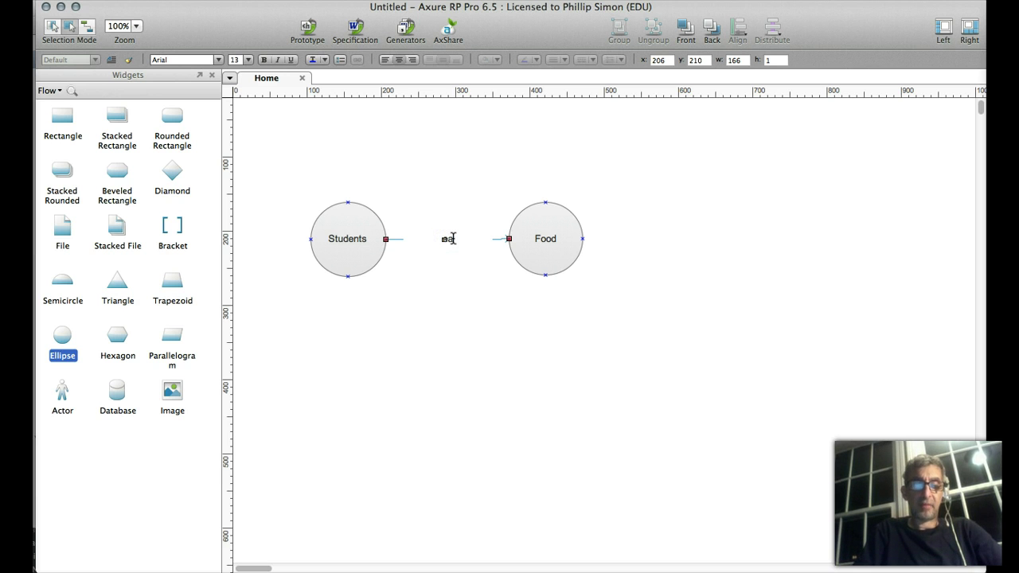
text(eat)
click(462, 302)
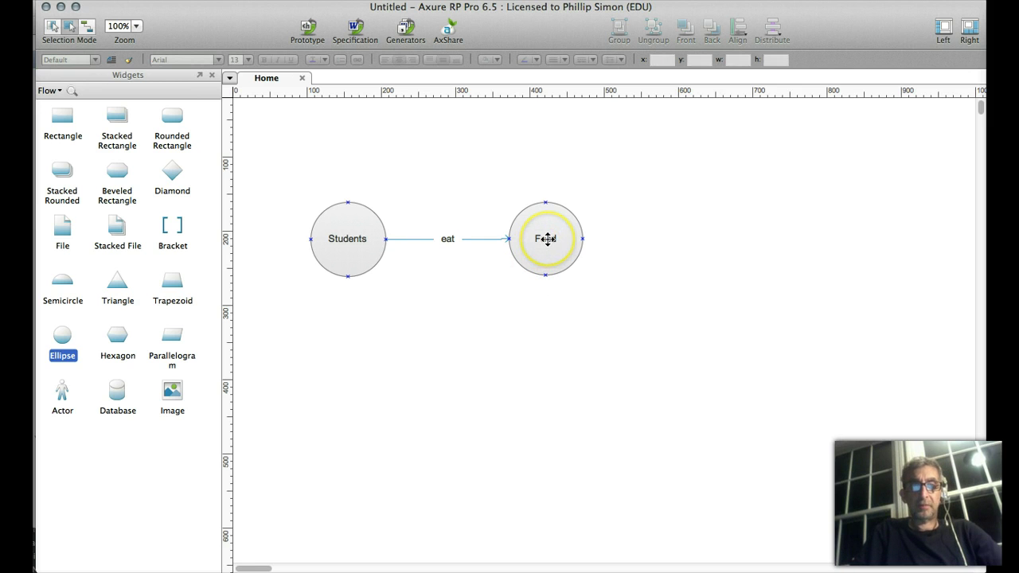
click(548, 239)
click(462, 228)
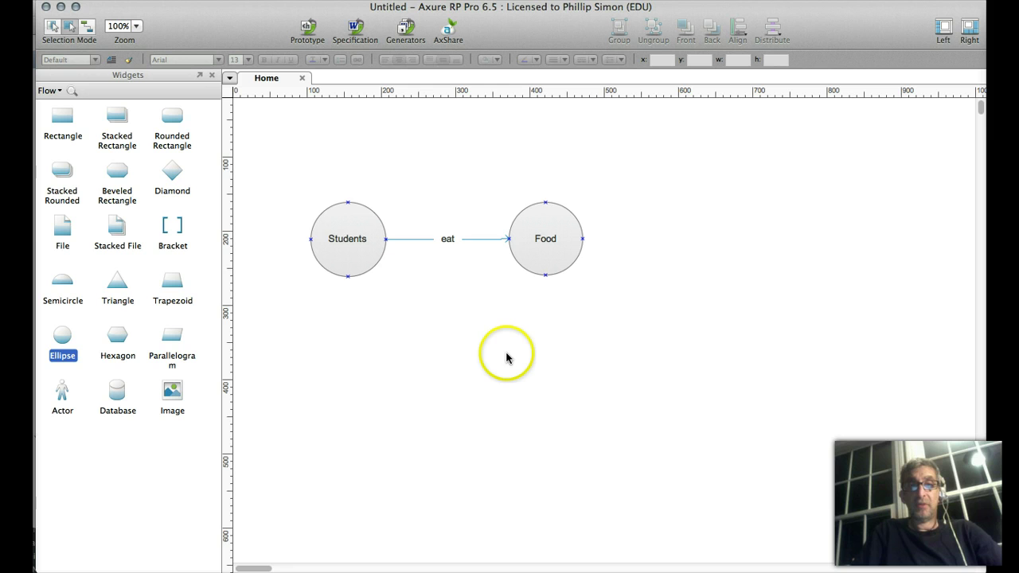
Duplicate the Food circle directly below it at about x 372, y 323 and label the copy "Library".
click(533, 264)
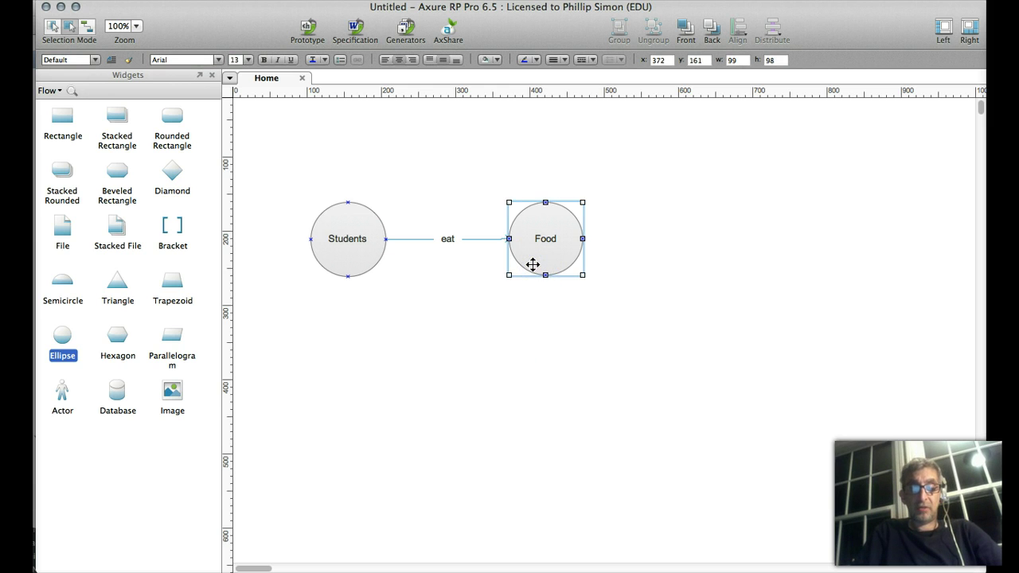
drag(532, 264, 553, 367)
double_click(539, 364)
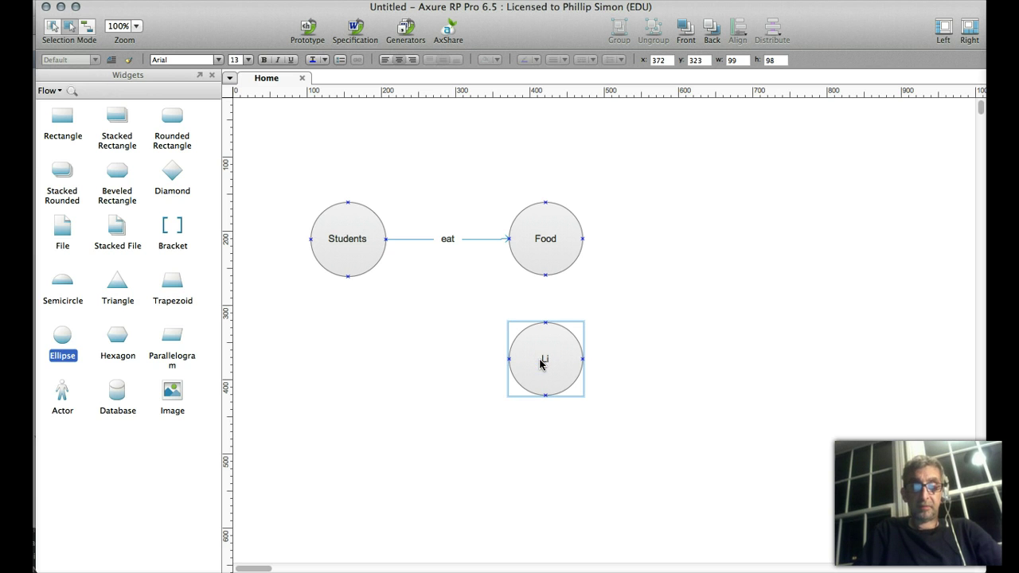
click(491, 334)
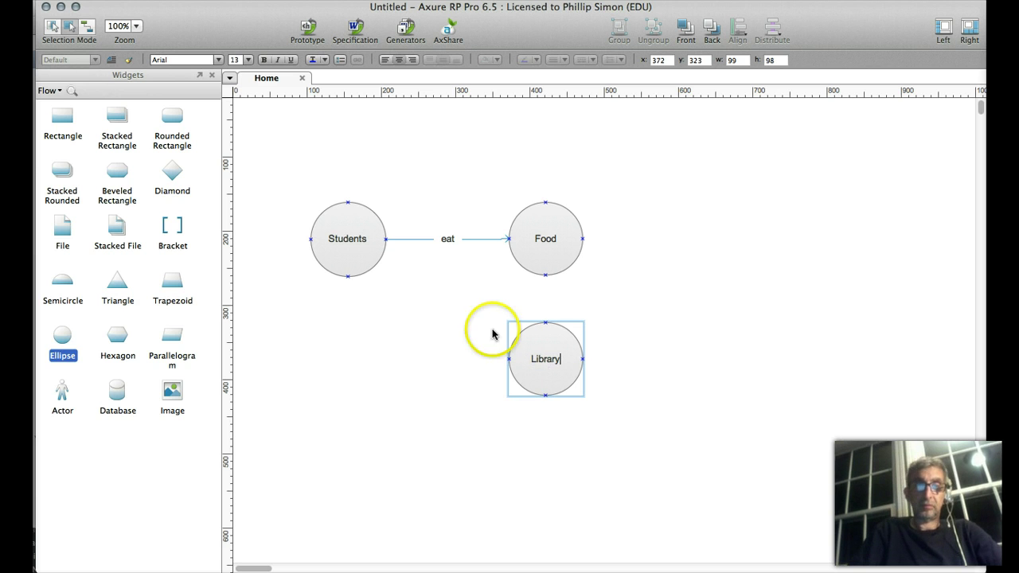
click(435, 326)
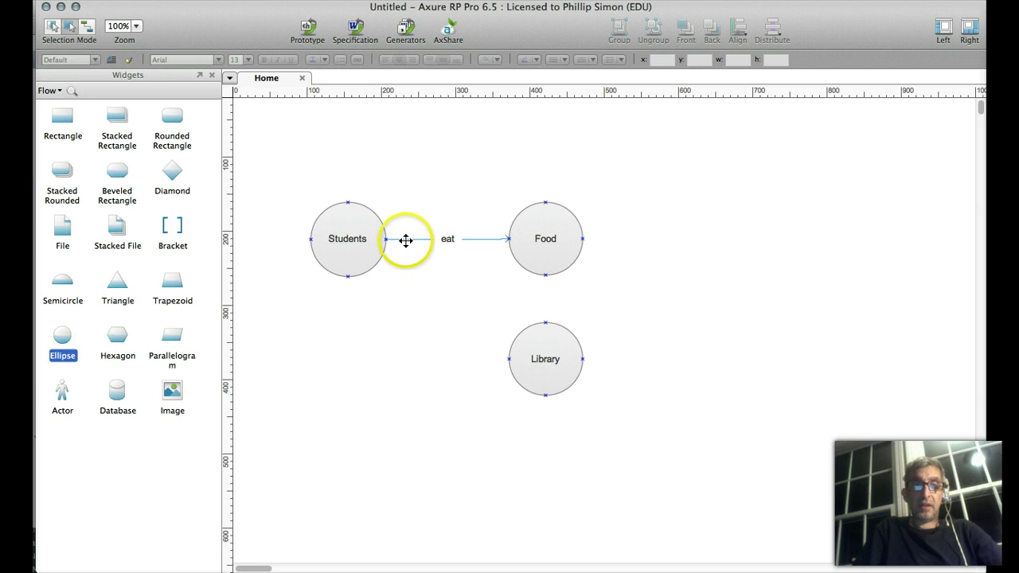
Connect the bottom point of Students to the left point of Library and label the connector "study".
click(88, 29)
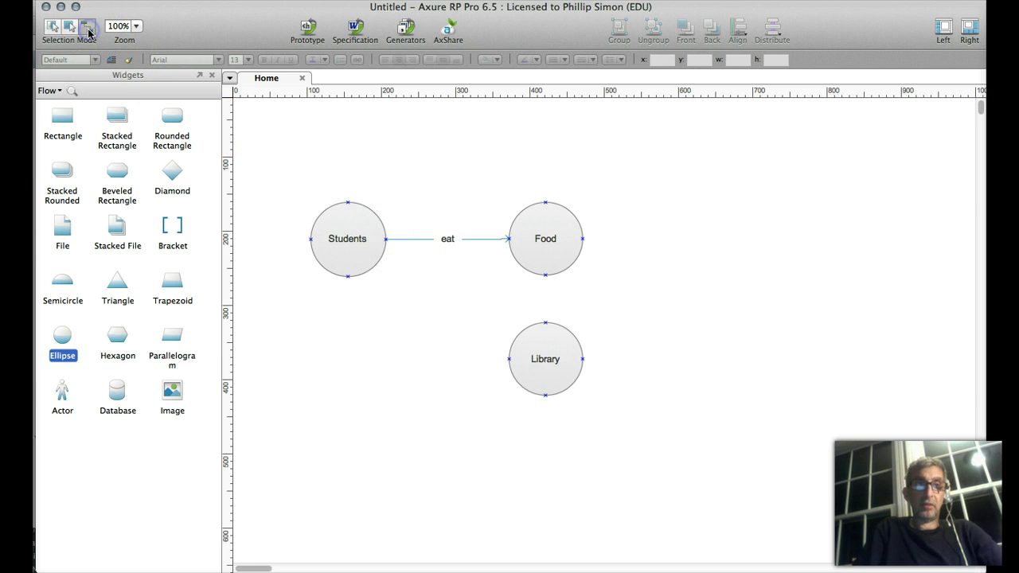
drag(351, 278, 355, 278)
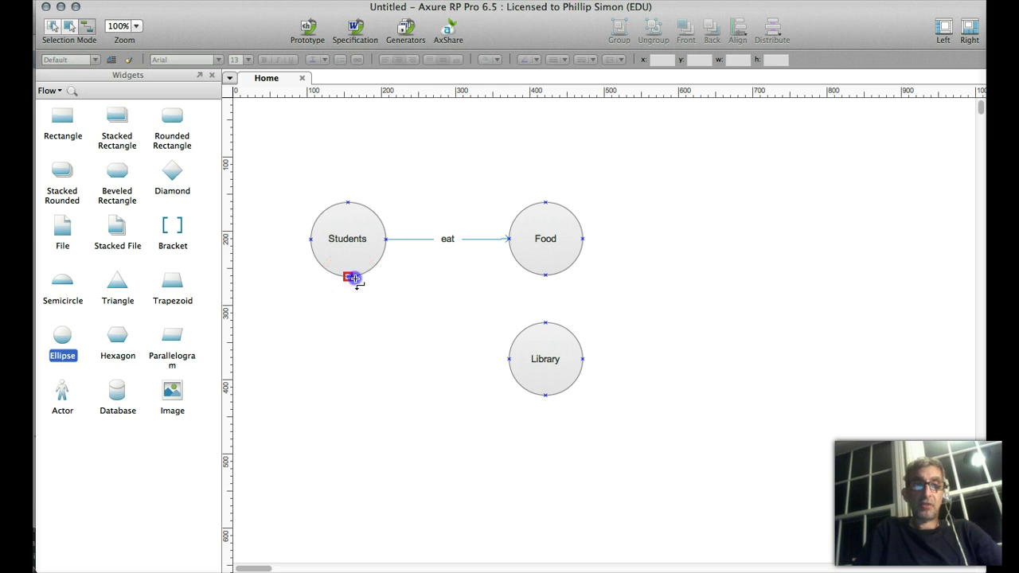
drag(482, 320, 508, 359)
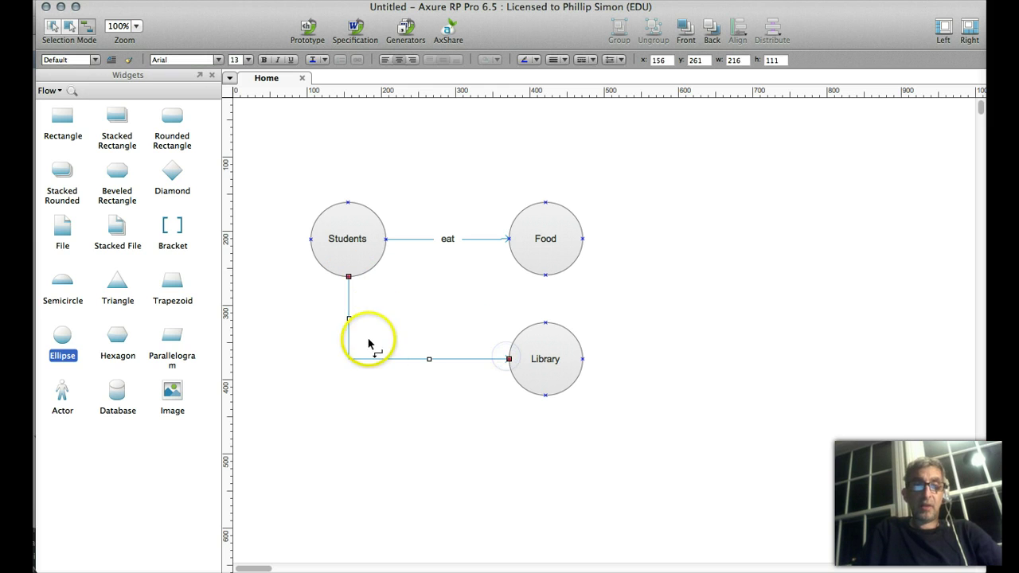
double_click(398, 360)
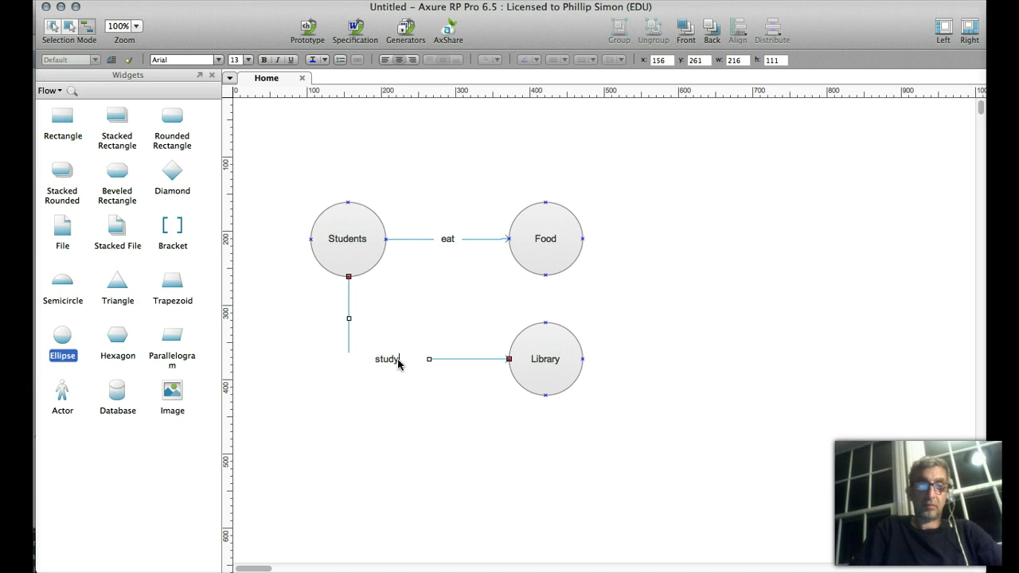
click(468, 186)
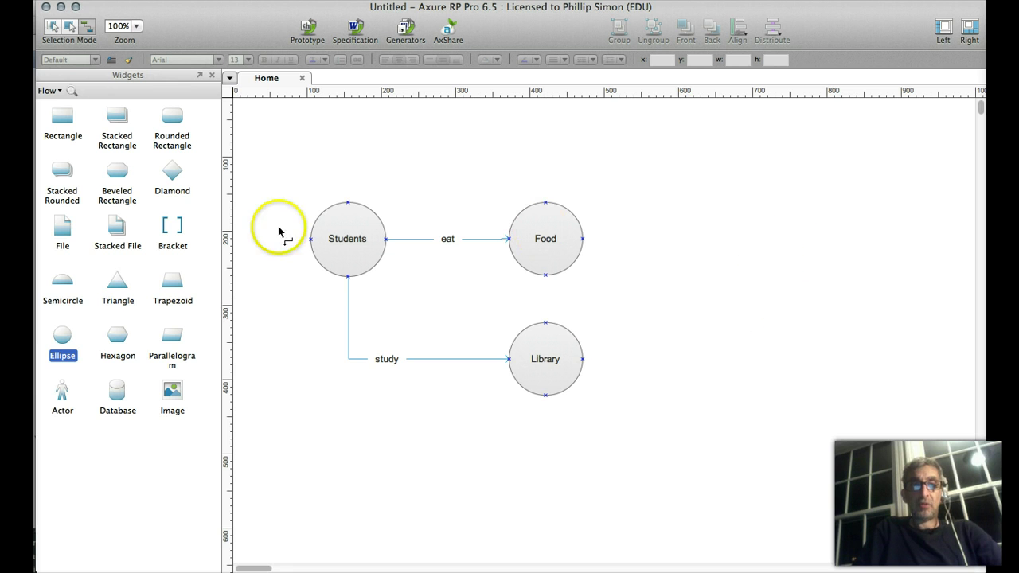
Add an ellipse well to the right of Food, at about x 687, y 201, and label it "Parents".
click(65, 336)
drag(65, 337, 743, 233)
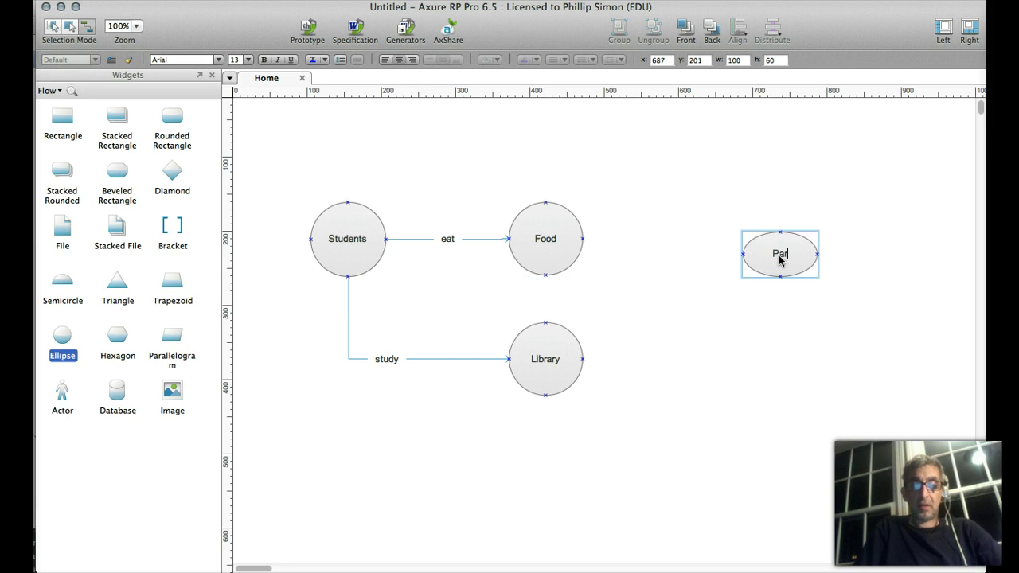
click(886, 249)
click(780, 257)
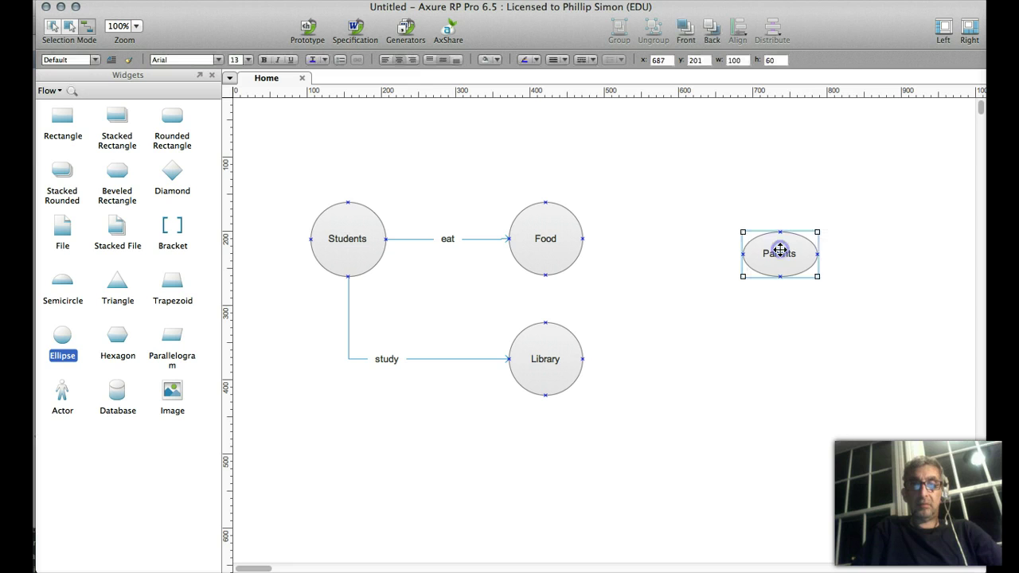
Resize the Parents ellipse to about 96 by 90 so it looks round, and move it up, slightly higher than Food.
drag(816, 276, 813, 299)
drag(768, 265, 760, 208)
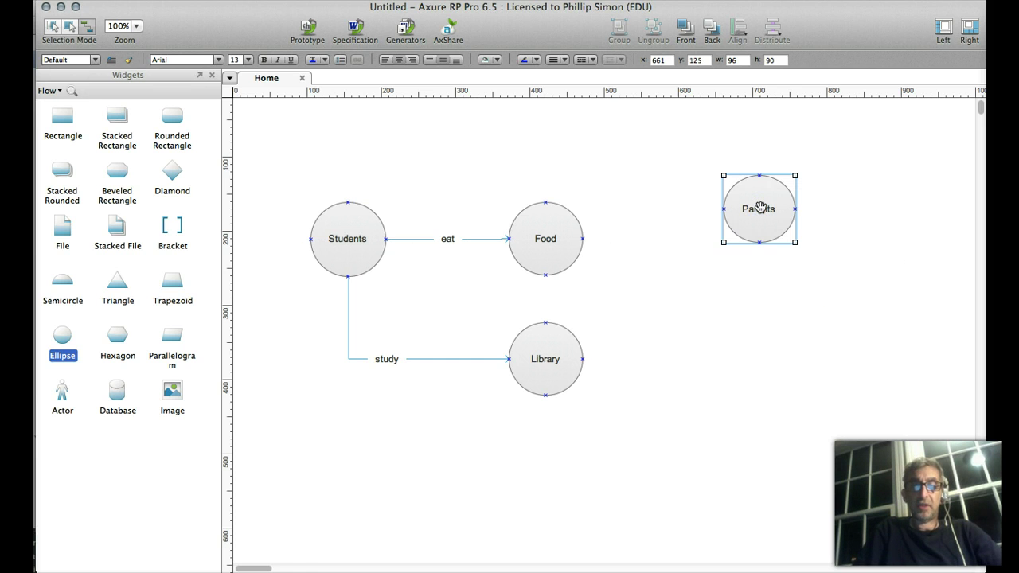
click(723, 262)
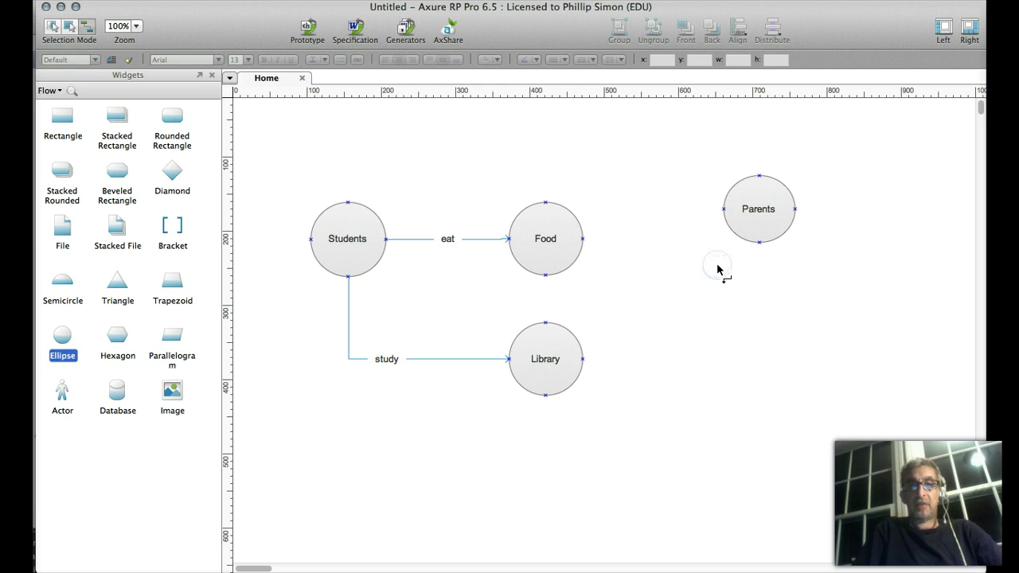
drag(753, 221, 785, 201)
click(672, 290)
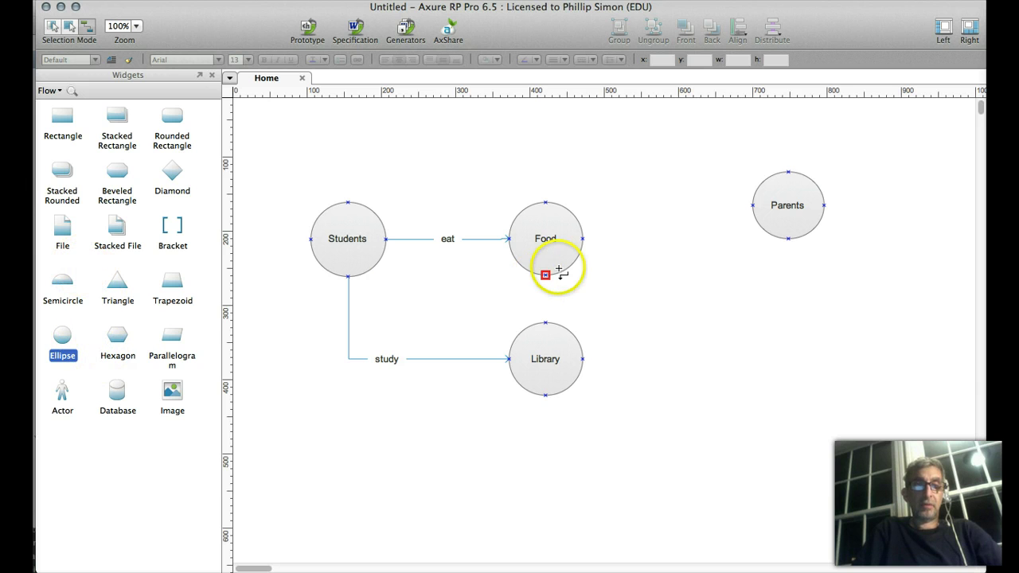
Duplicate the Parents circle below it at about x 633, y 311 and label the copy "Bursar".
click(781, 207)
drag(781, 207, 739, 350)
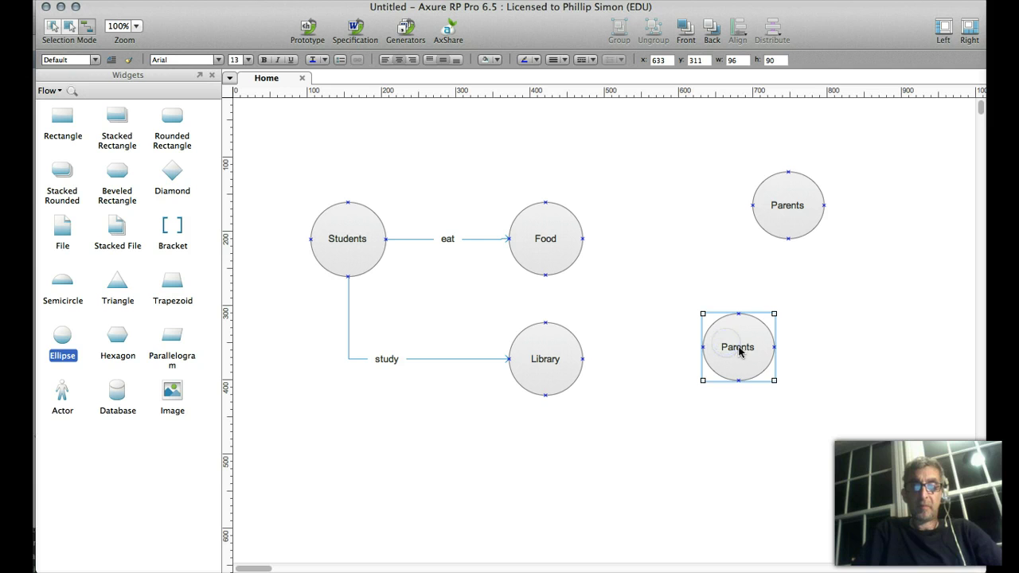
double_click(739, 350)
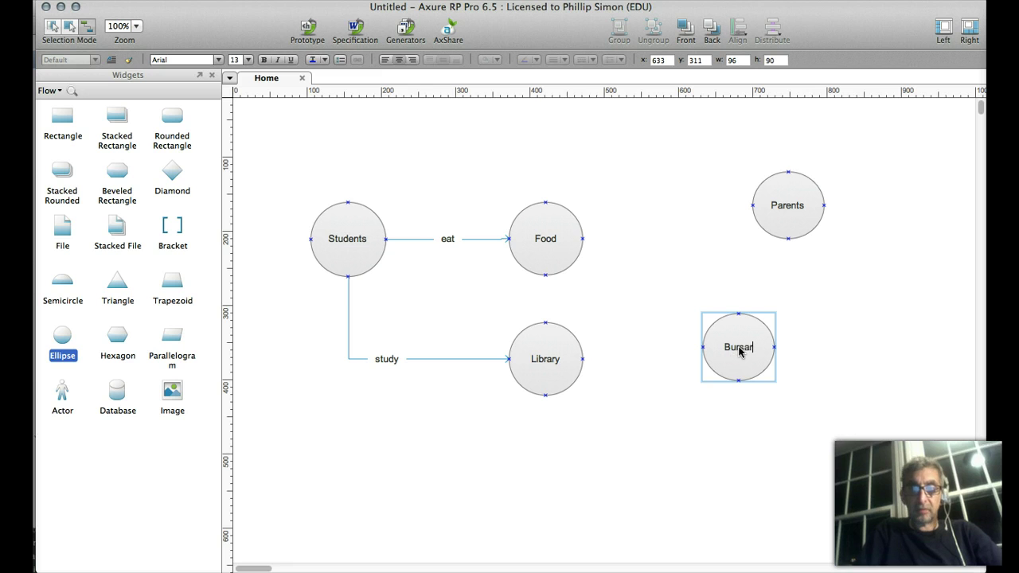
click(739, 280)
Connect the bottom point of Parents to the top point of Bursar and label the connector "pay bills".
click(87, 28)
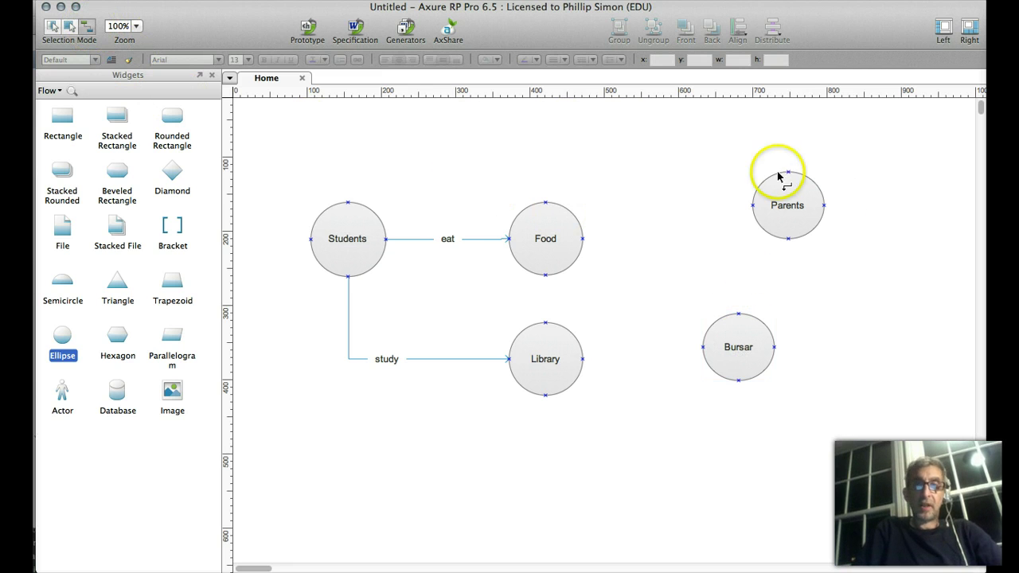
drag(788, 238, 778, 272)
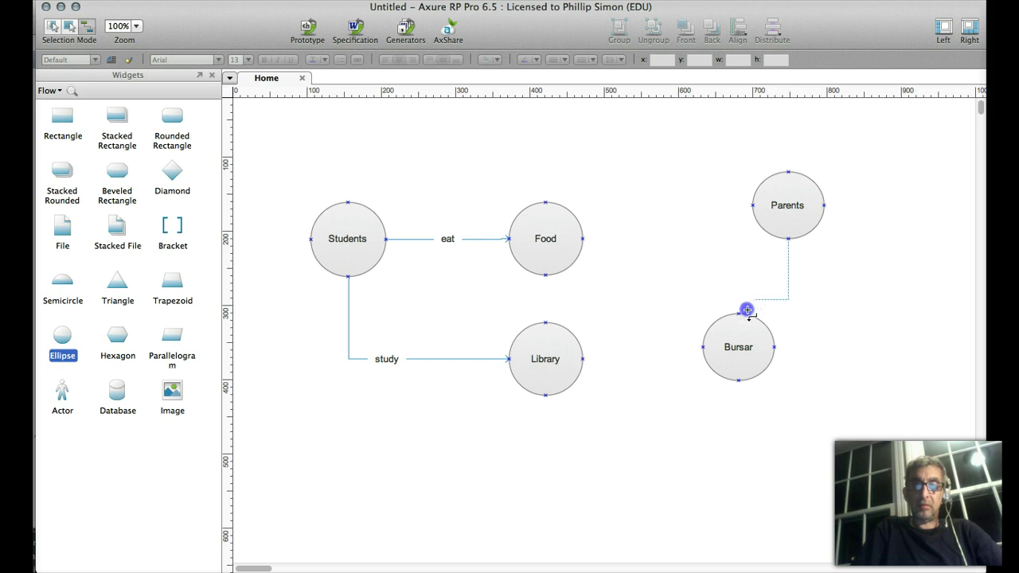
drag(739, 312, 740, 314)
click(789, 282)
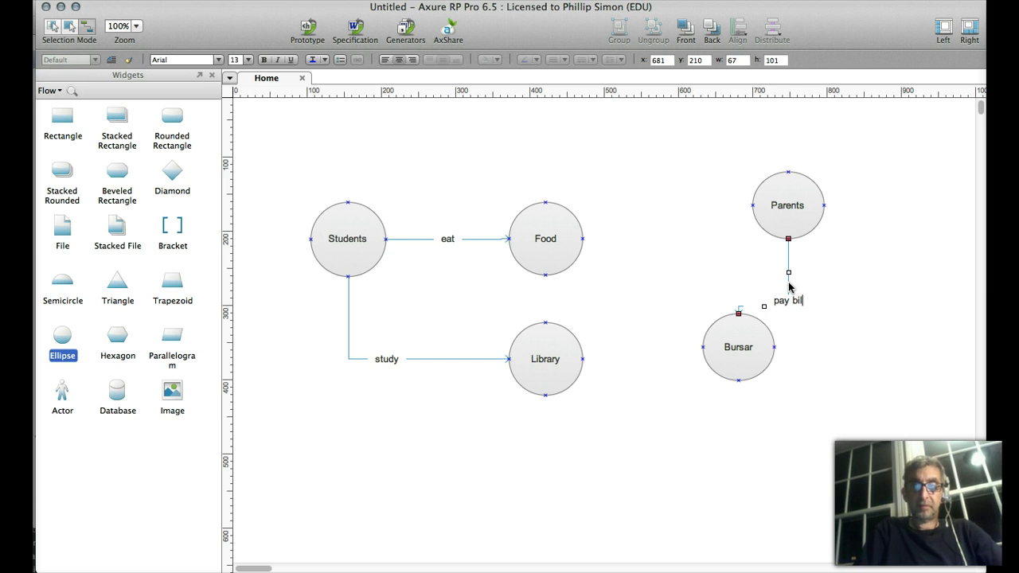
click(830, 269)
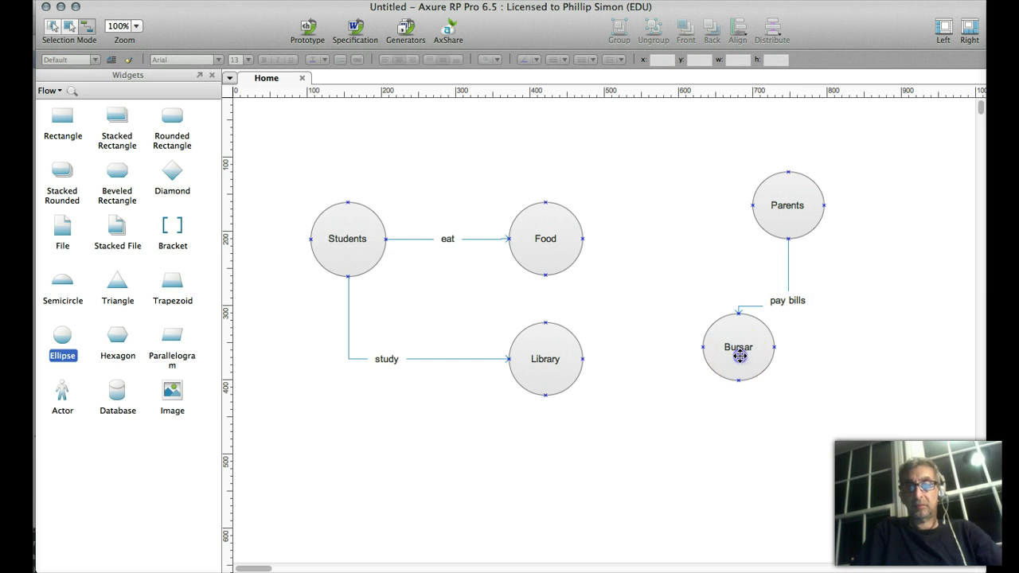
Move the Bursar circle down to about x 628, y 360 to lengthen its connector from Parents.
click(736, 386)
drag(736, 388, 731, 426)
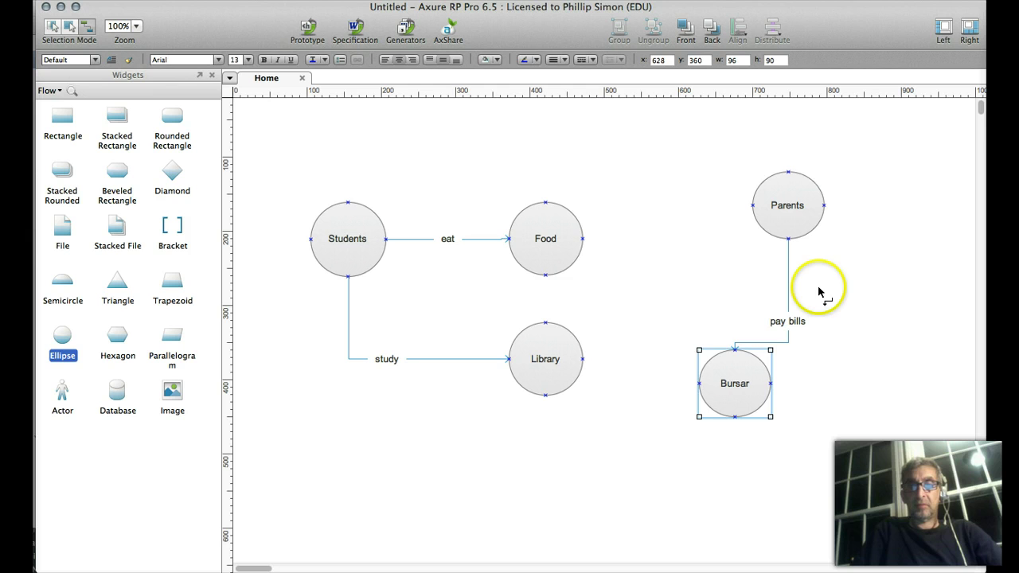
click(847, 278)
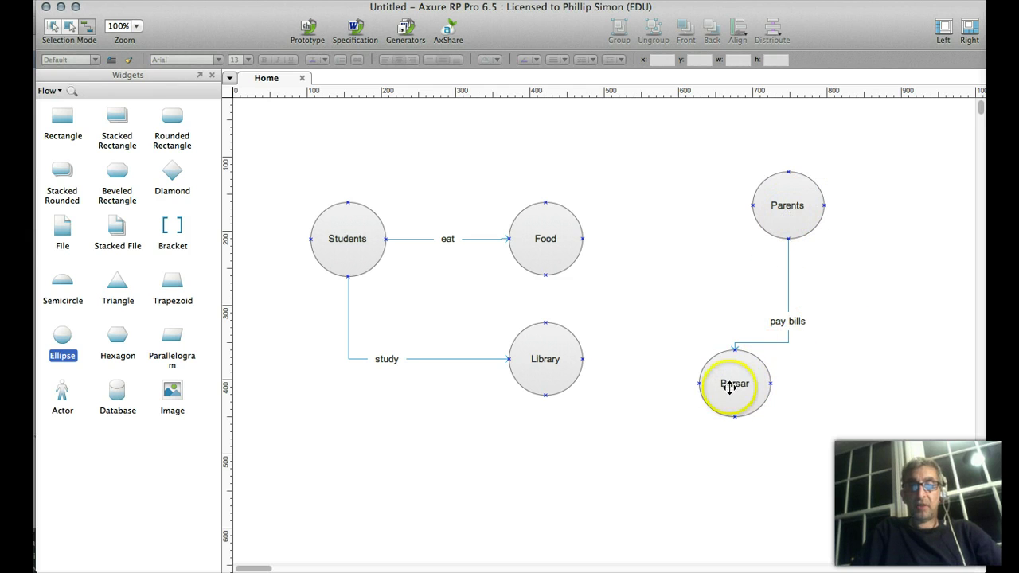
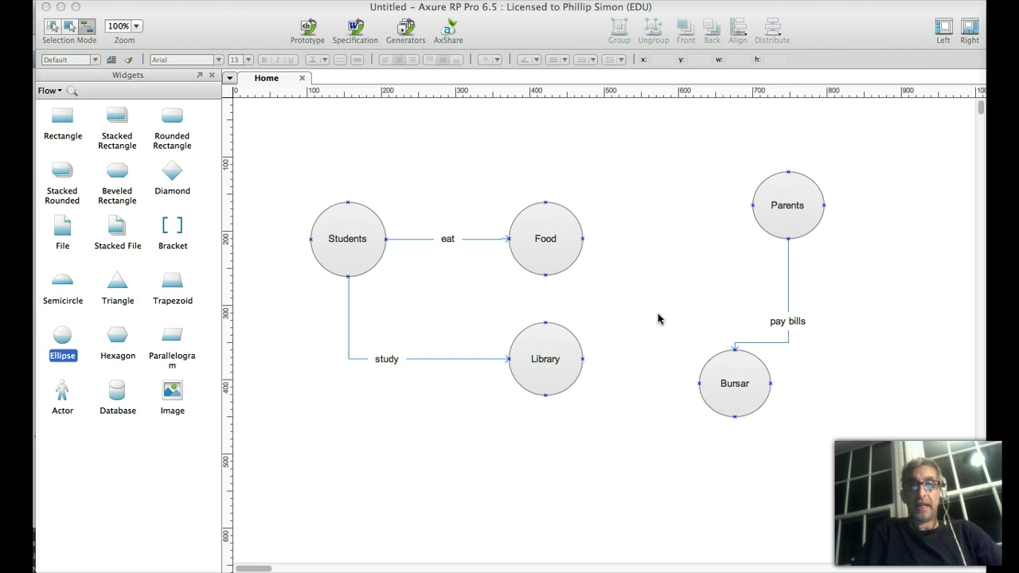
Add an ellipse labelled "Events" between Food and Parents at about x 505, y 93, and resize it to about 90 by 90.
click(59, 339)
drag(467, 223, 607, 151)
double_click(642, 178)
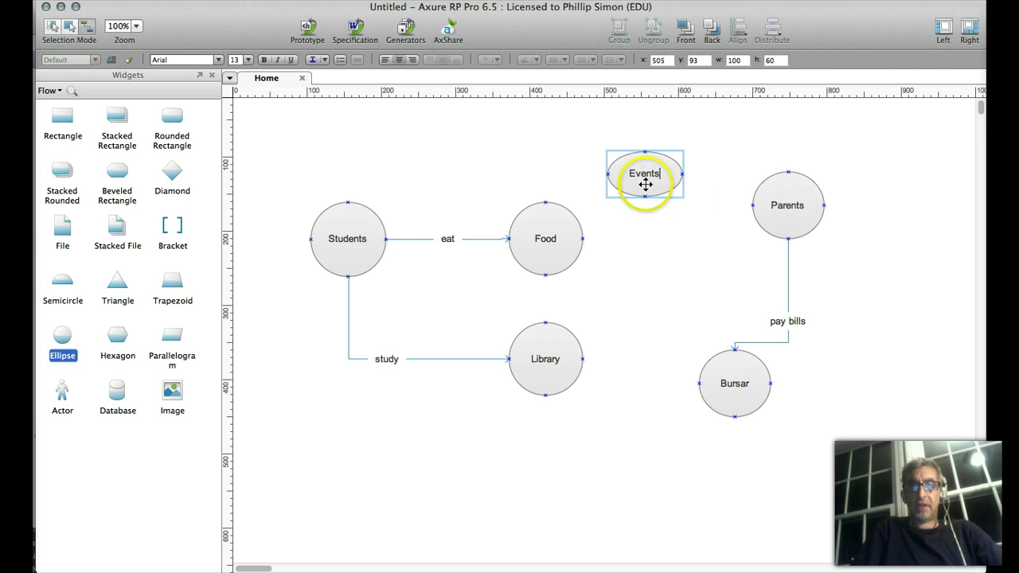
click(644, 184)
drag(682, 195, 673, 219)
click(709, 159)
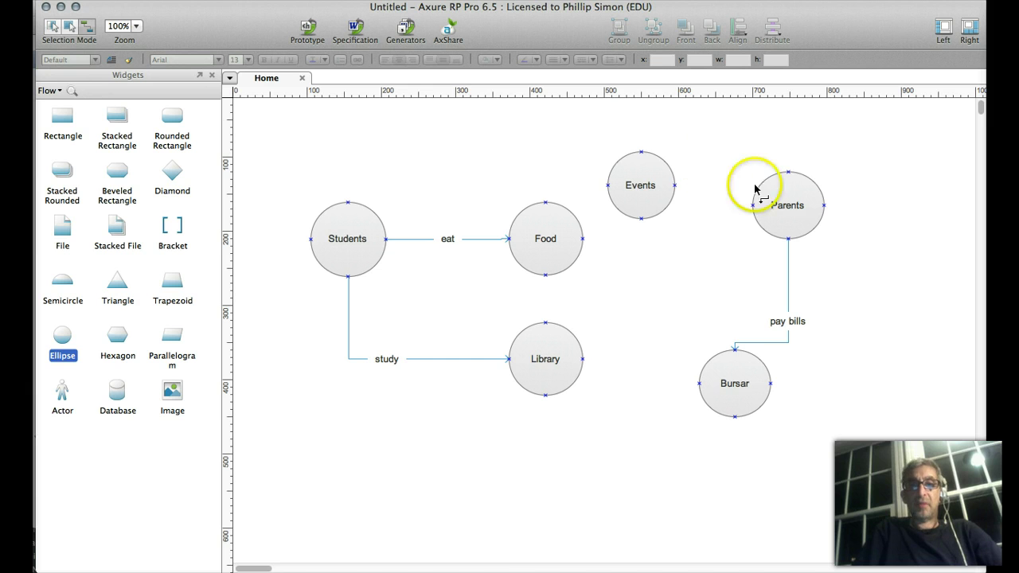
Shift Parents to about x 767, y 121 and connect its left point to the right point of Events, labelled "check calendar".
drag(780, 195, 829, 197)
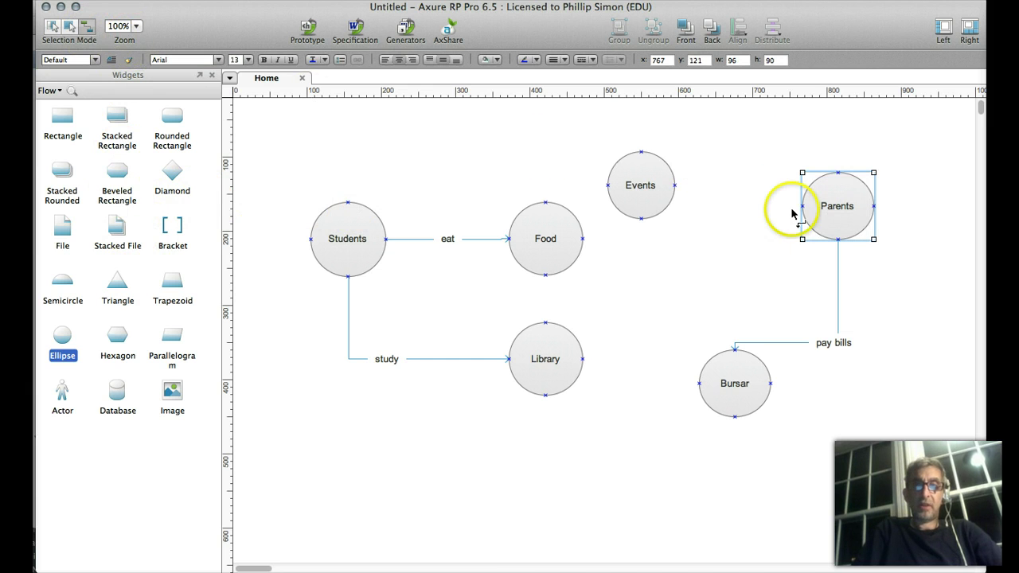
drag(803, 206, 675, 185)
click(737, 206)
double_click(743, 206)
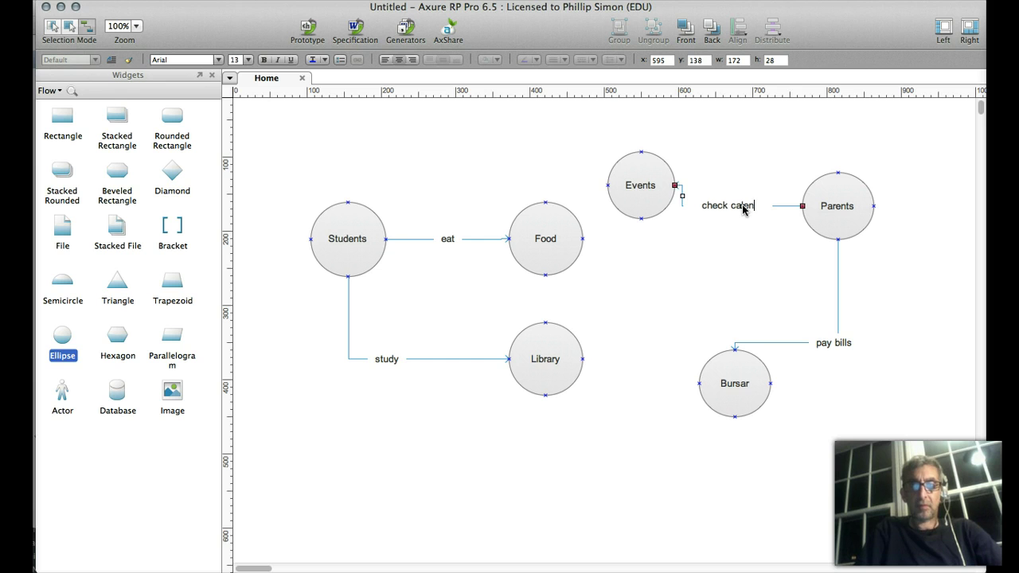
click(748, 172)
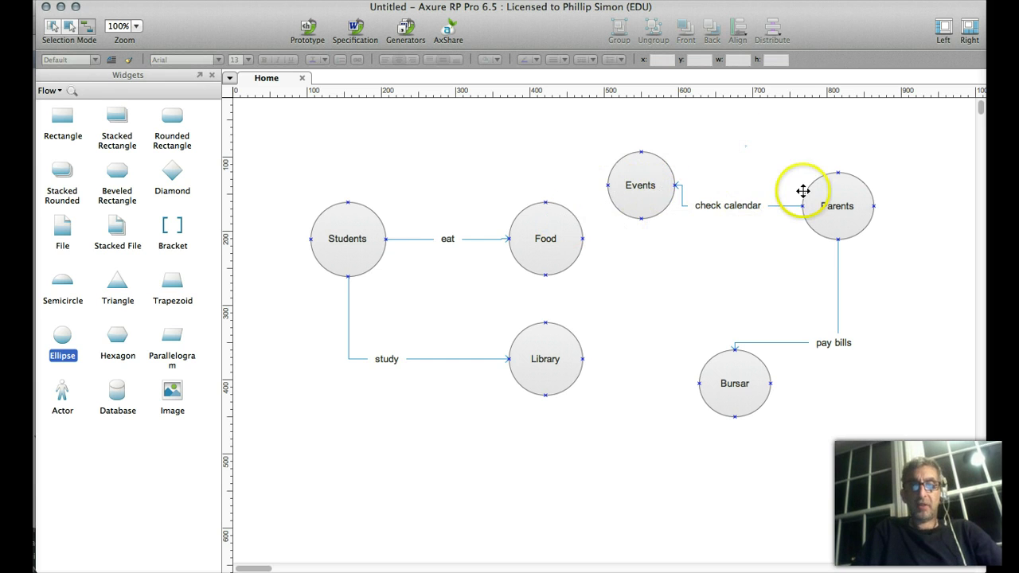
Move the Library and Food circles down and to the left, clearing the space between Students and Events.
drag(546, 353, 475, 402)
drag(545, 248, 475, 320)
click(403, 218)
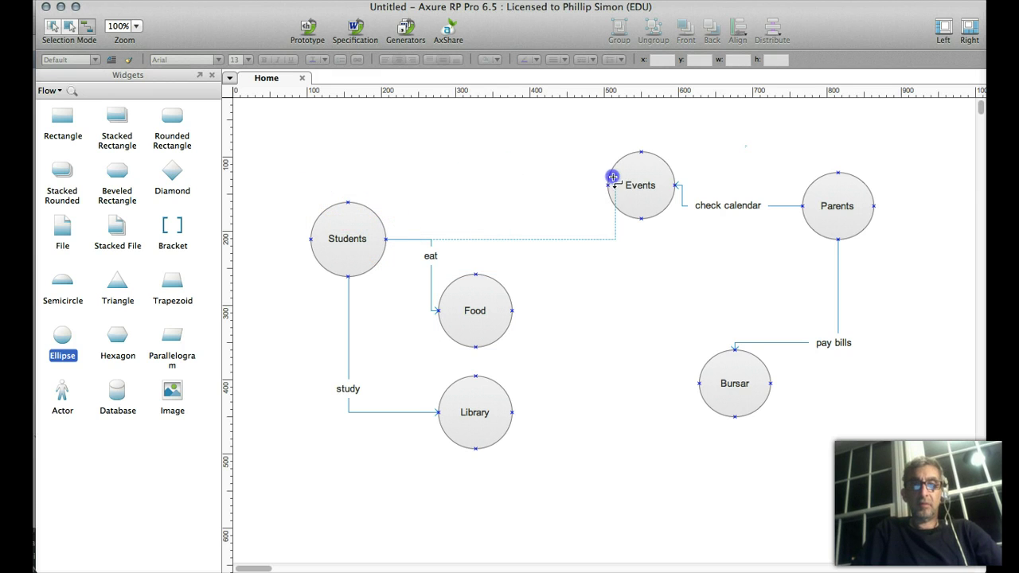
Connect the right point of Students to the left point of Events and label the connector "check for things to do".
drag(606, 185, 607, 186)
click(522, 240)
double_click(522, 239)
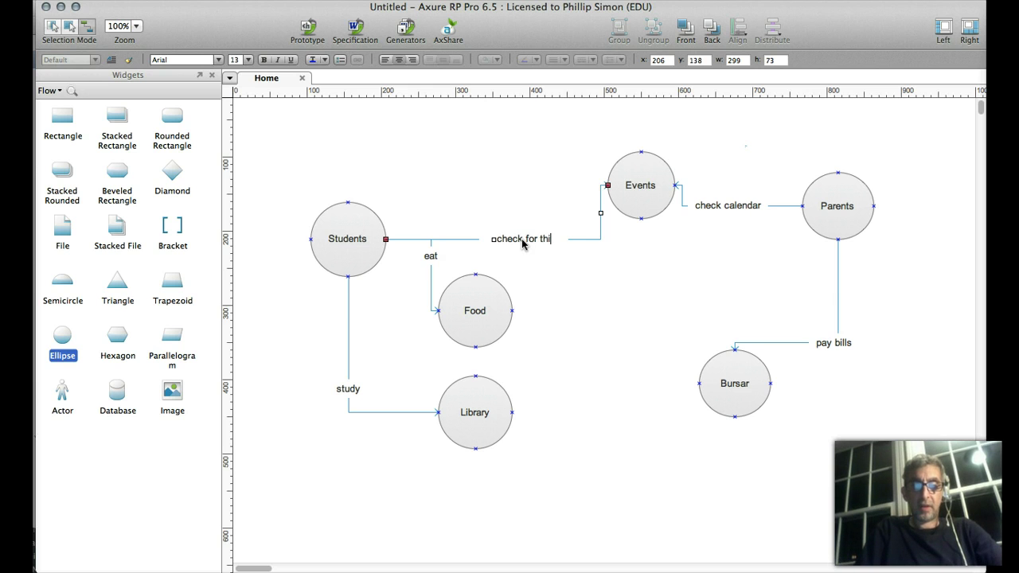
click(510, 224)
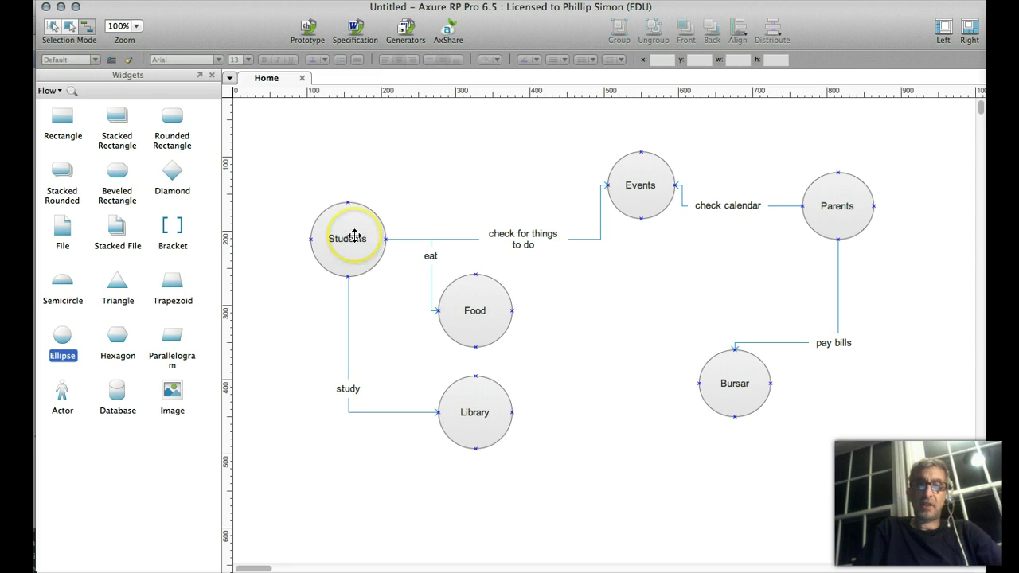
Move Students to about x 436, y 295, Food to x 179, y 117, Library to x 159, y 370, and Events to x 351, y 41.
drag(351, 239, 600, 339)
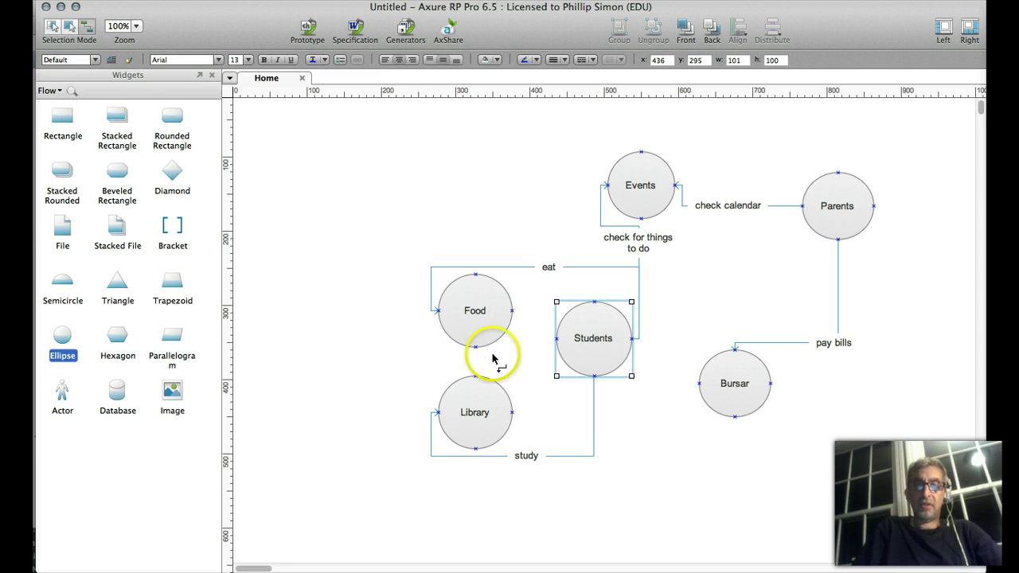
drag(448, 294, 404, 217)
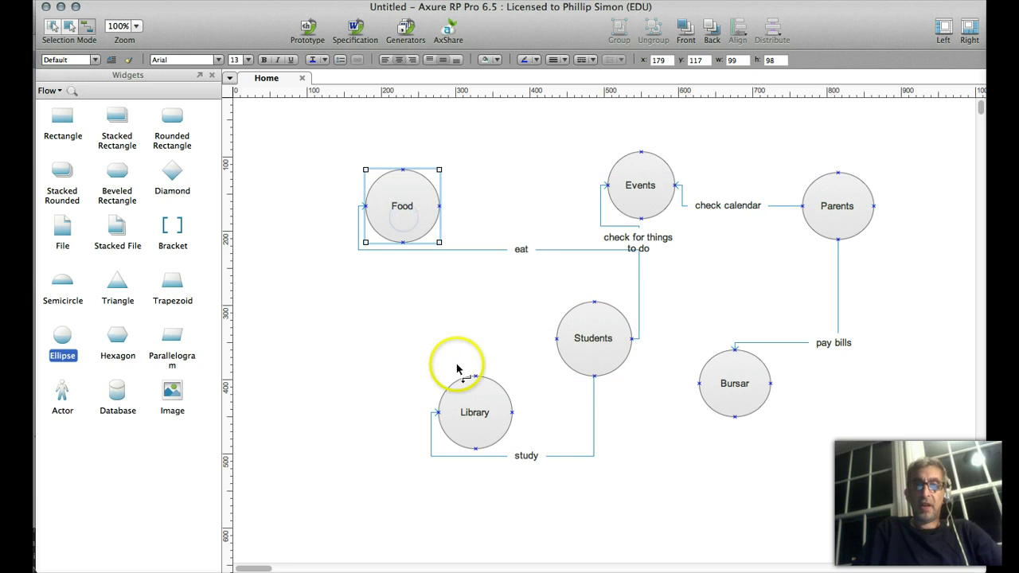
drag(469, 413, 371, 396)
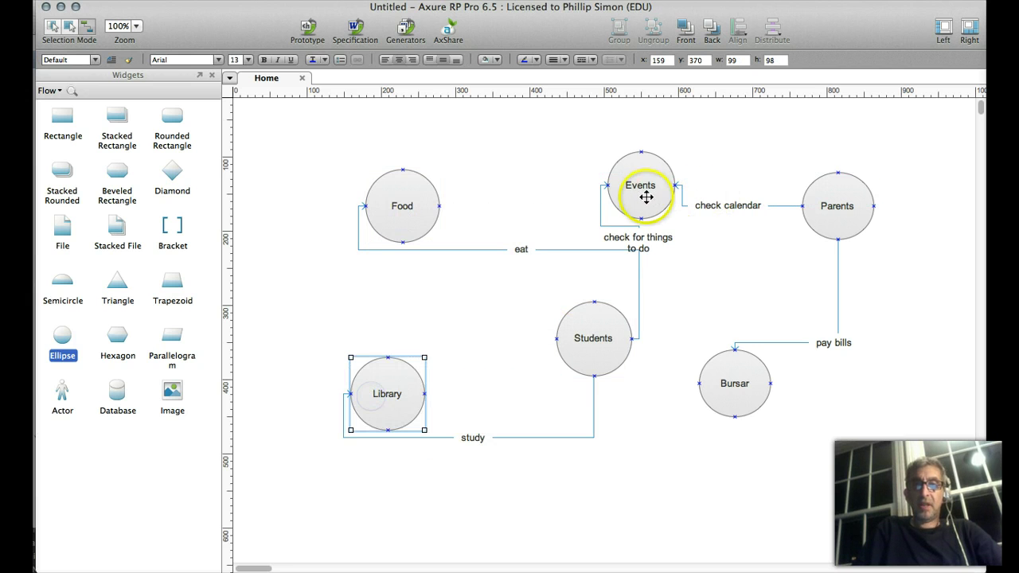
drag(626, 182, 535, 156)
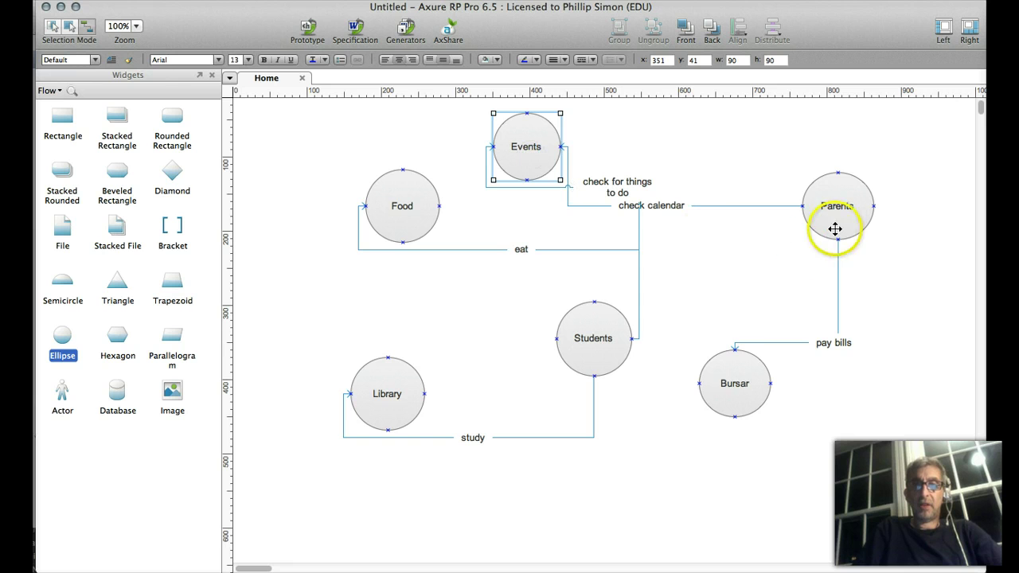
Move Parents beside Students at about x 598, y 300 and Bursar below it at about x 730, y 471.
drag(732, 379, 801, 414)
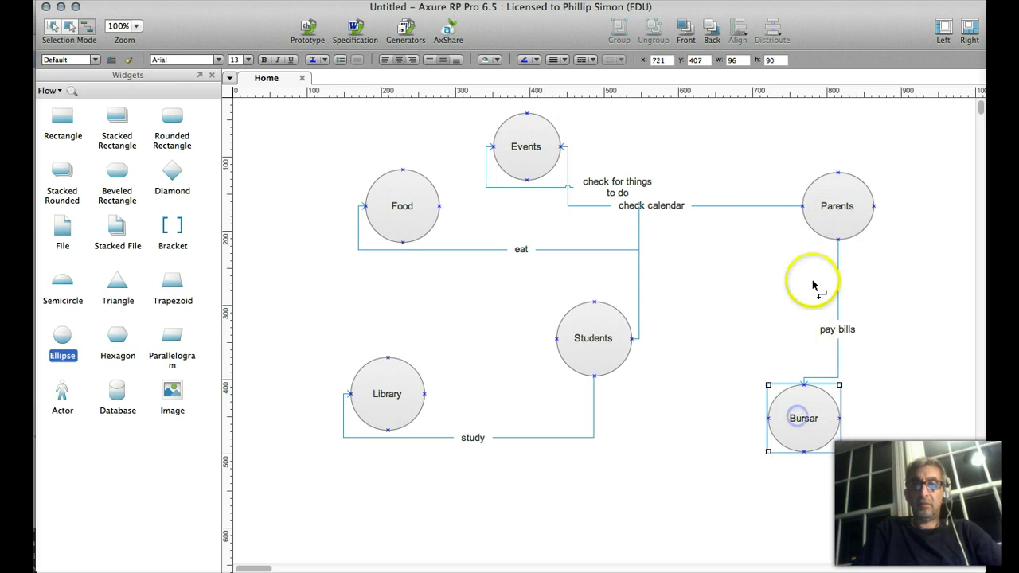
drag(809, 210, 705, 343)
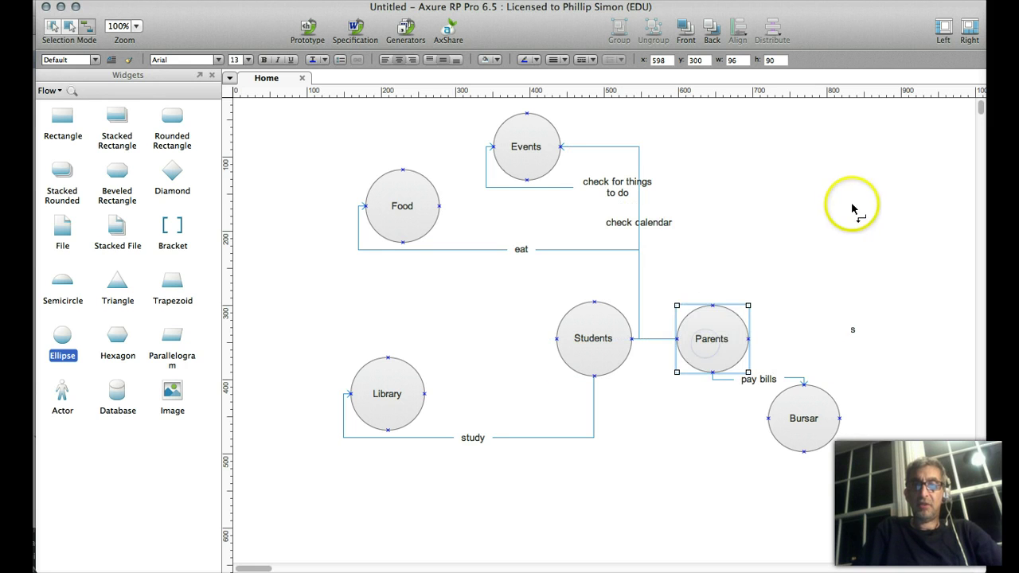
click(804, 434)
drag(810, 479, 811, 482)
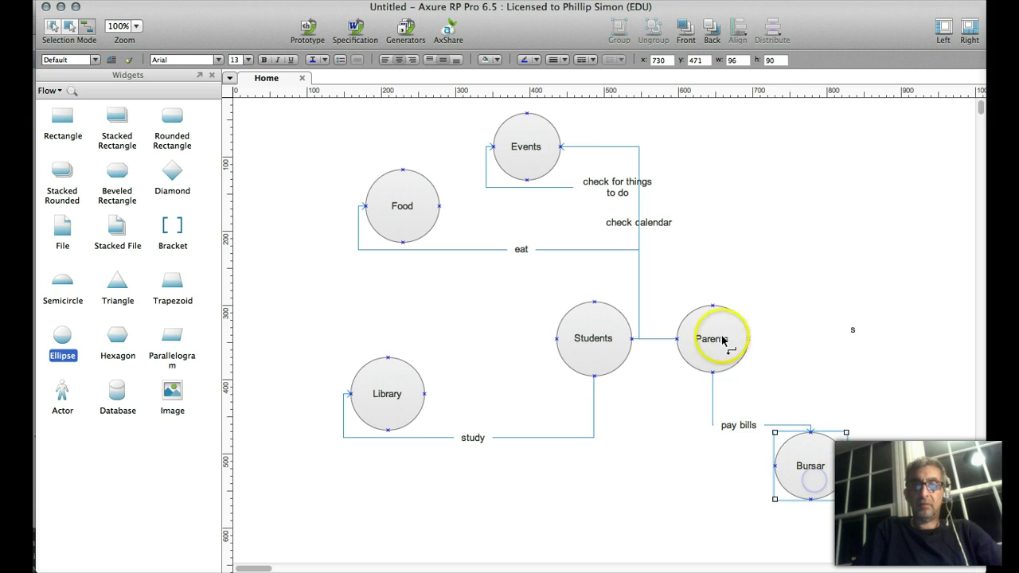
Move Students to about x 393, y 295 and reattach its connector to Events at the top point of Students.
click(562, 189)
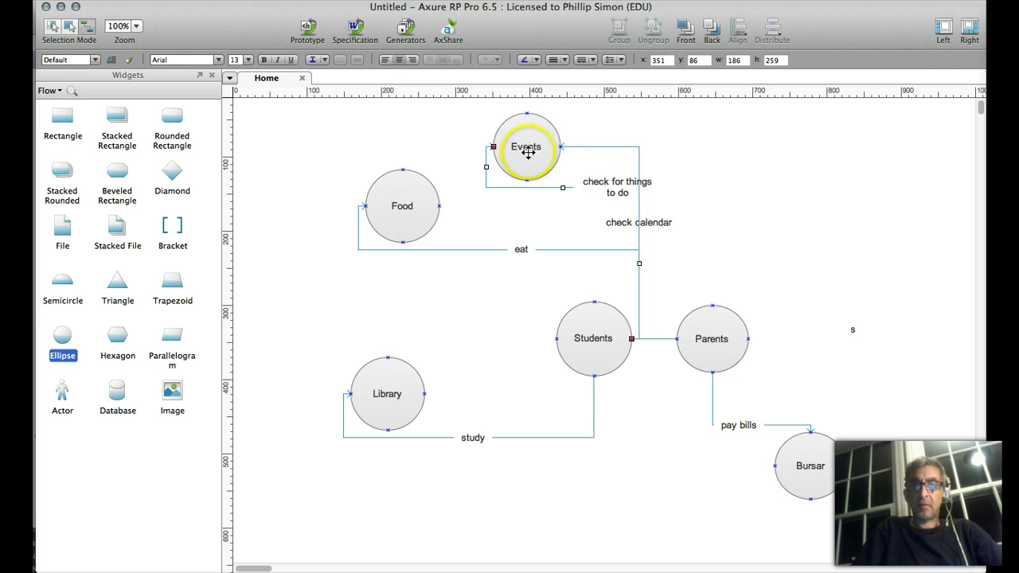
click(566, 320)
drag(561, 318, 527, 317)
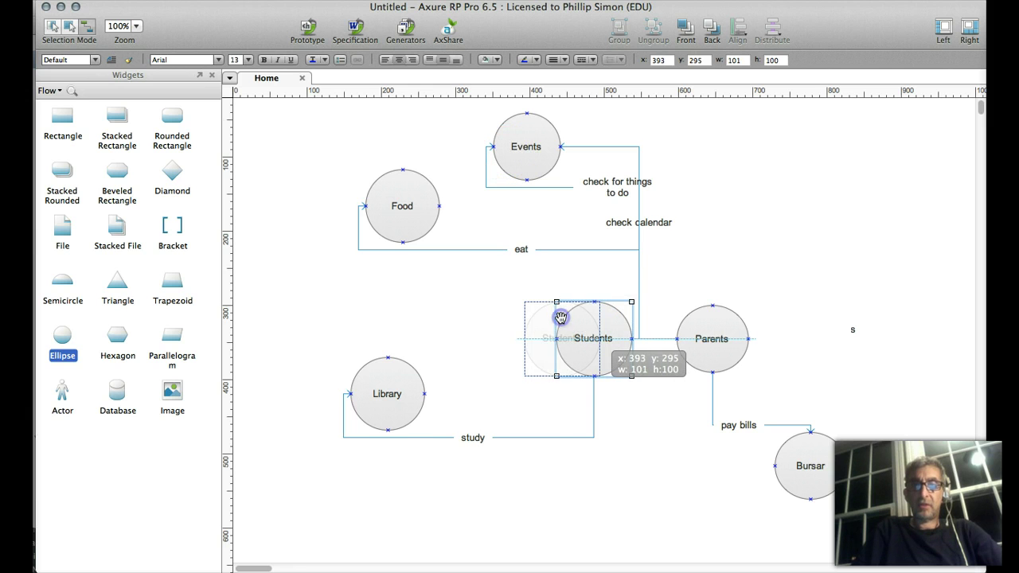
click(510, 187)
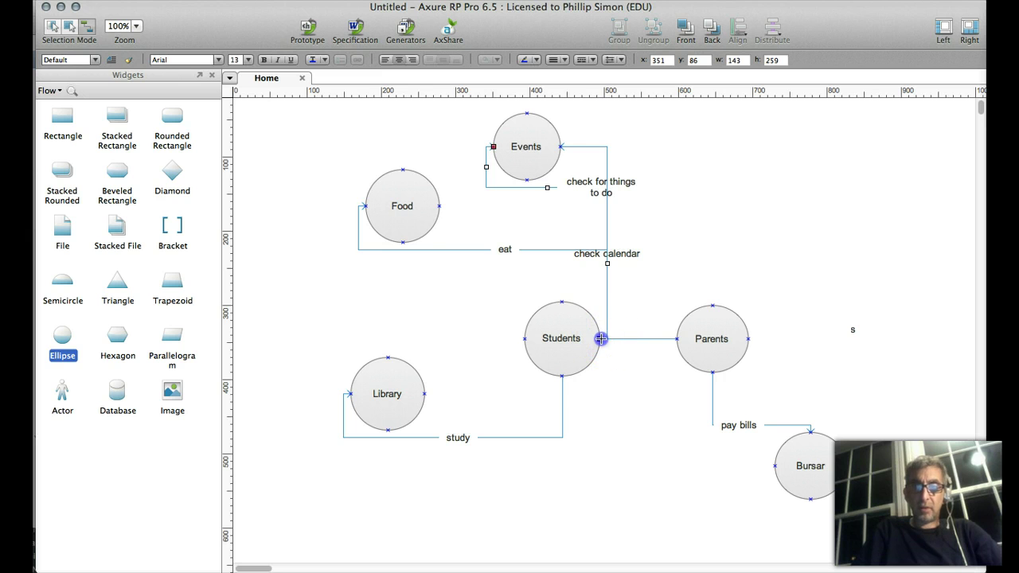
drag(586, 315, 562, 300)
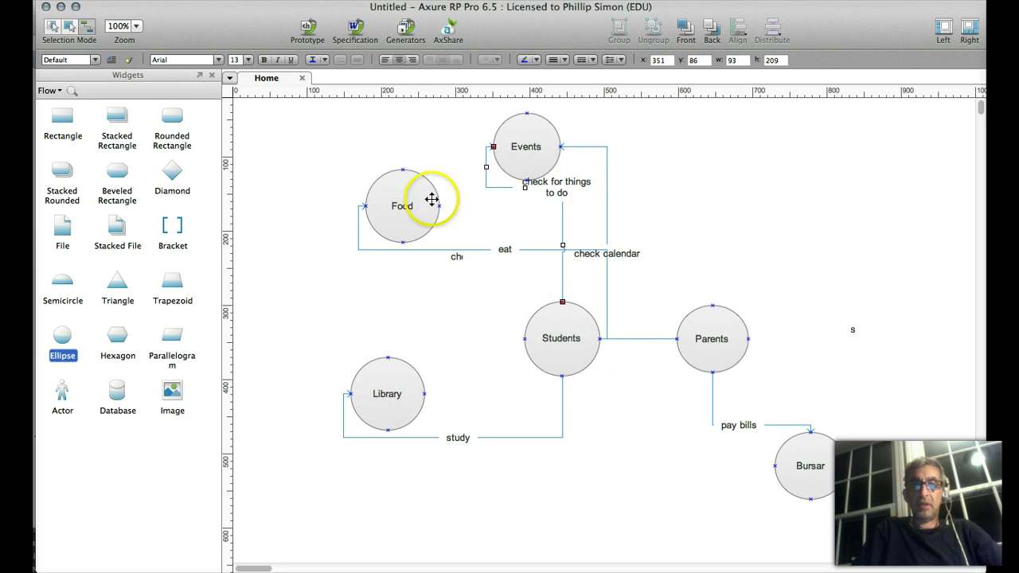
Move Food to about x 182, y 107 and Parents up to about x 595, y 70, near Events.
drag(478, 204, 420, 200)
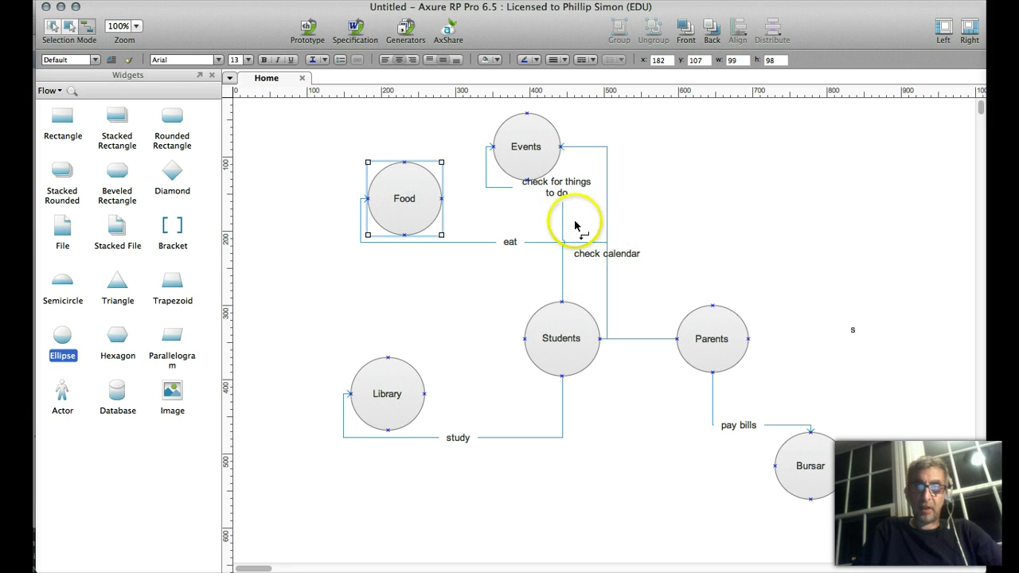
drag(714, 226, 712, 156)
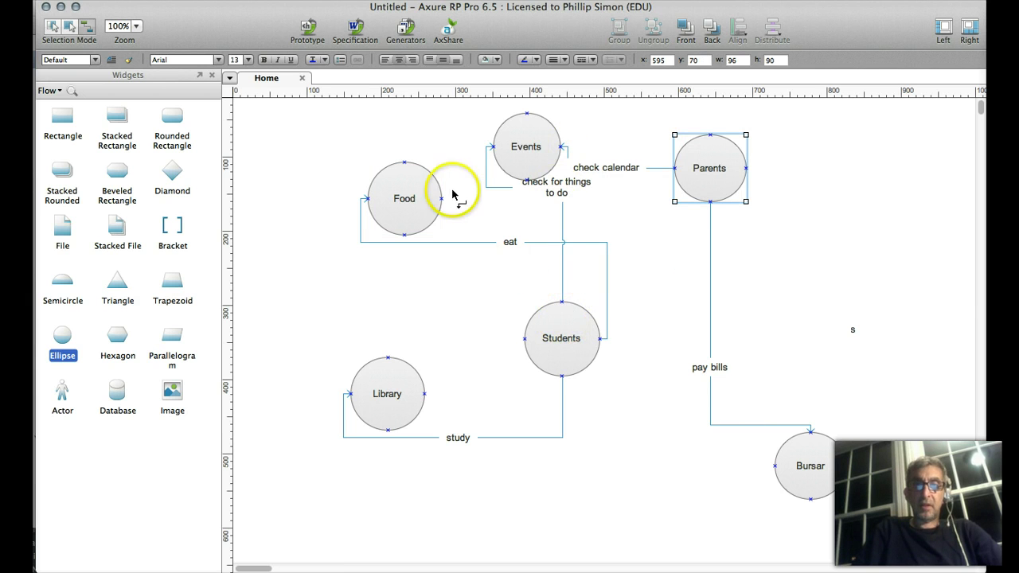
Move Students to about x 340, y 236, Food to its lower right, and Library to about x 159, y 408.
drag(408, 208, 657, 456)
drag(537, 319, 497, 274)
drag(657, 443, 649, 404)
drag(401, 393, 400, 421)
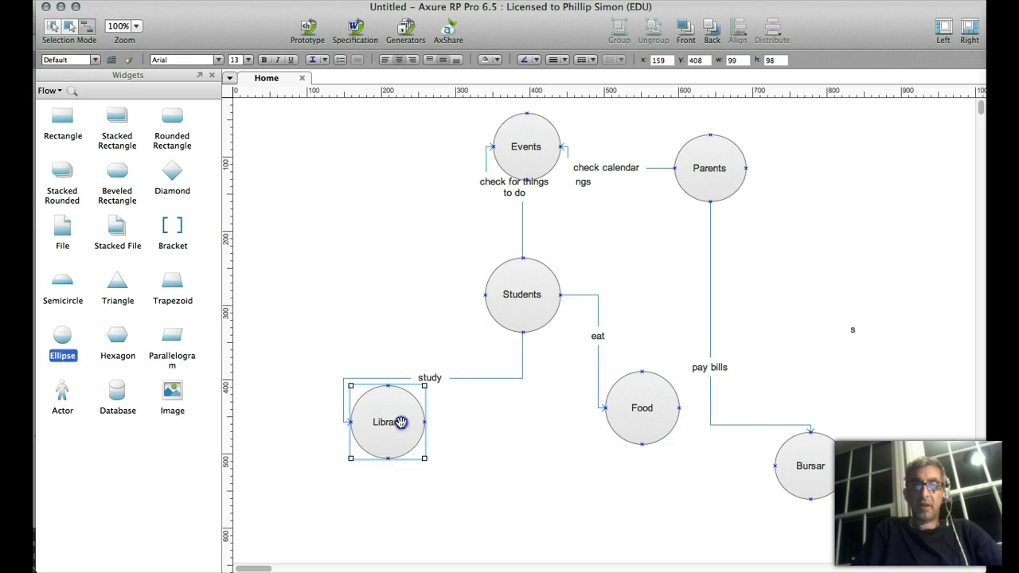
Give the Students circle a thicker outline in dark grey.
click(520, 291)
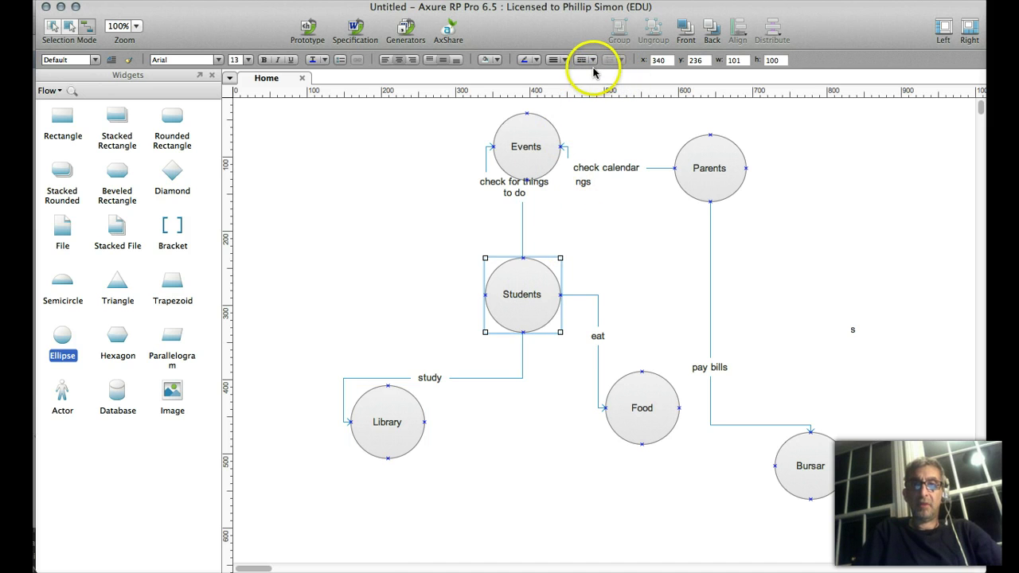
click(568, 61)
click(565, 107)
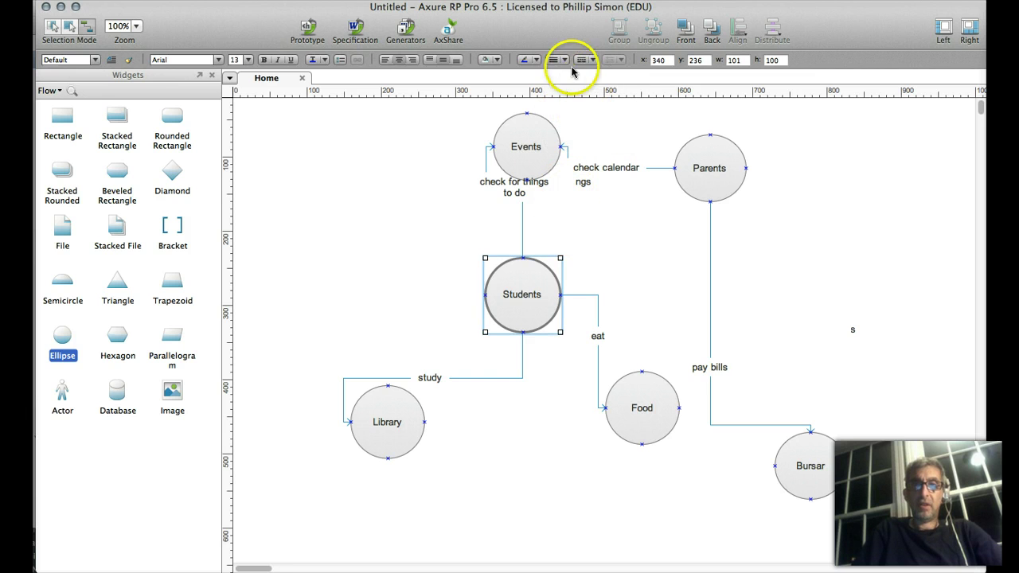
click(536, 62)
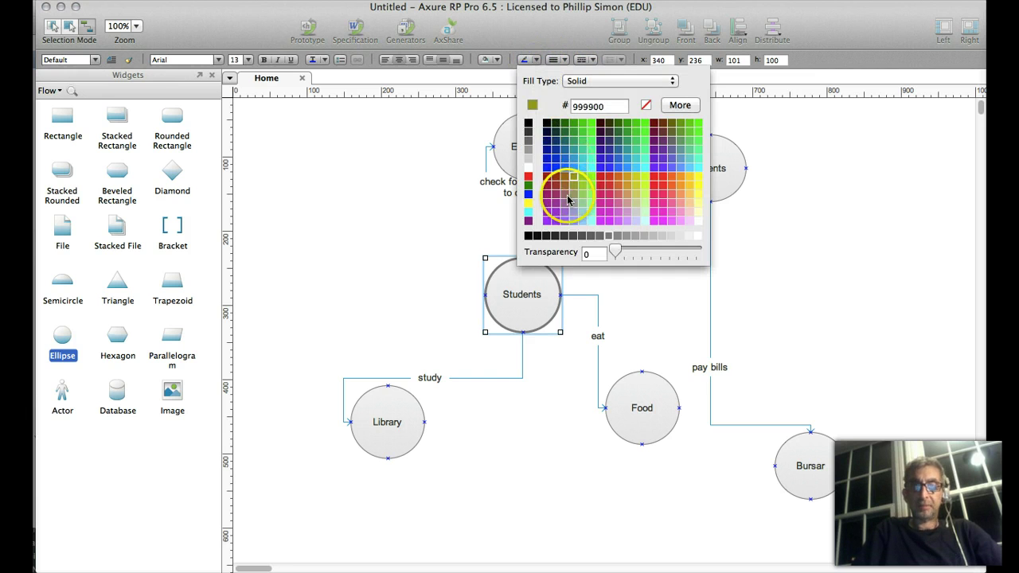
click(529, 142)
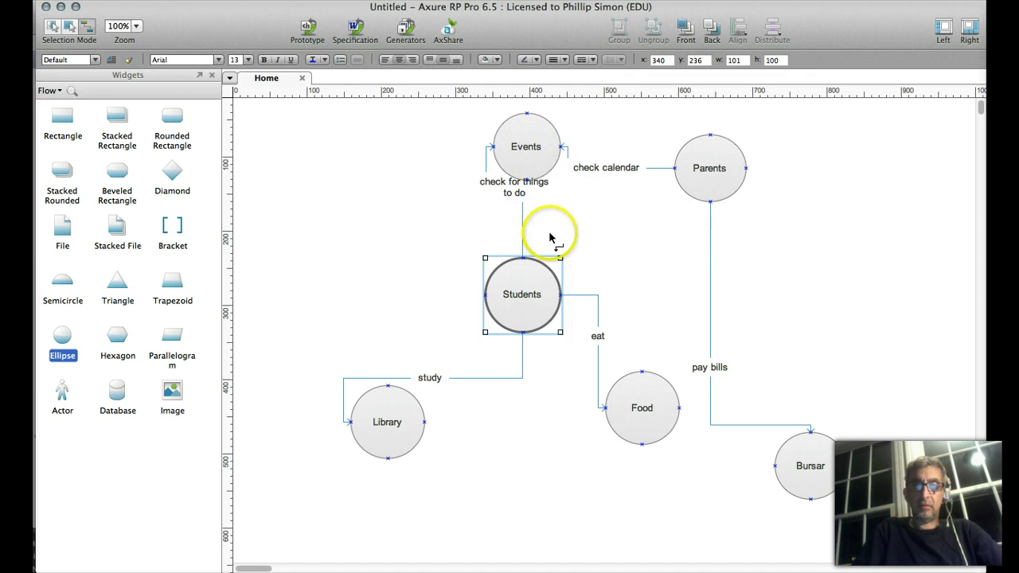
Set the starting colour of the Students circle's linear gradient fill to 99FFFF.
click(490, 58)
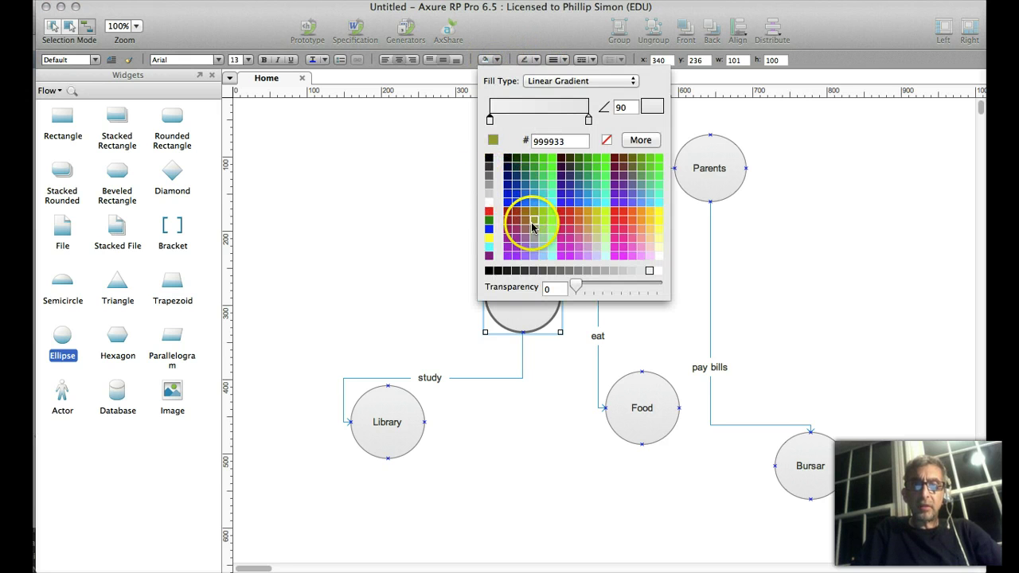
click(550, 255)
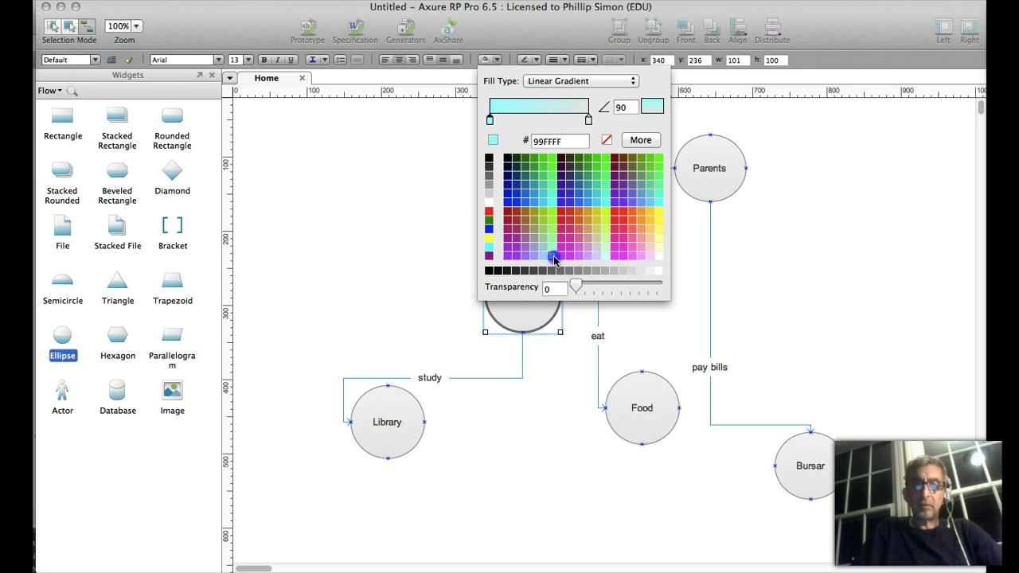
click(443, 220)
click(518, 223)
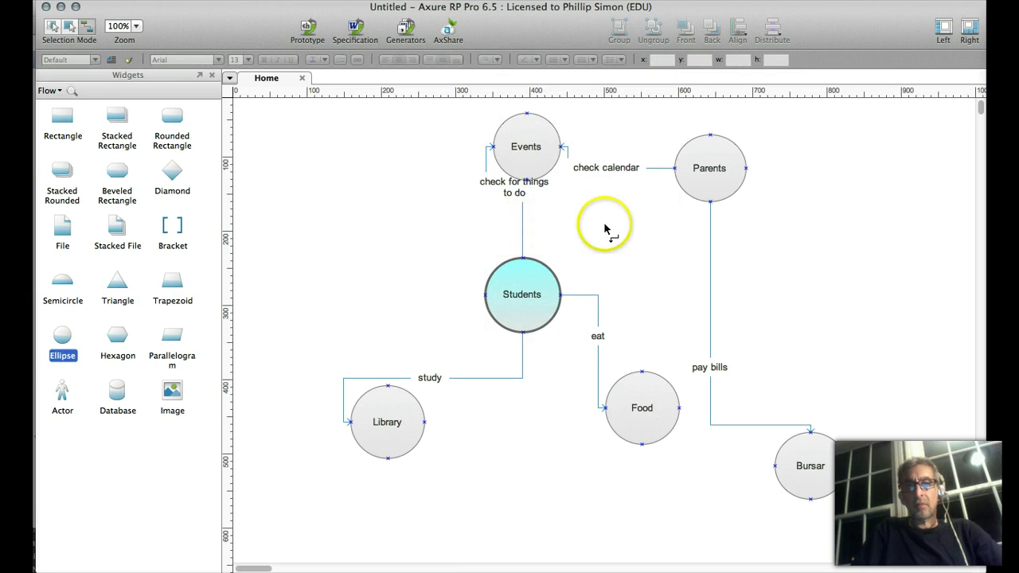
Move Students to about x 286, y 227 and shift Library slightly further down.
drag(528, 289, 487, 281)
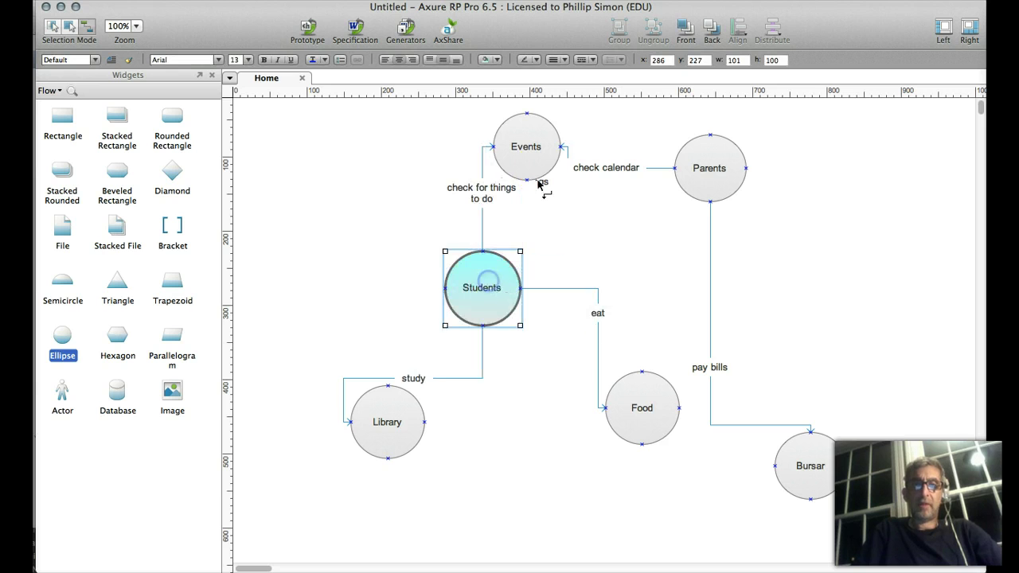
click(538, 346)
drag(400, 432, 403, 450)
Make the study connector between Students and Library one line width thicker.
click(483, 360)
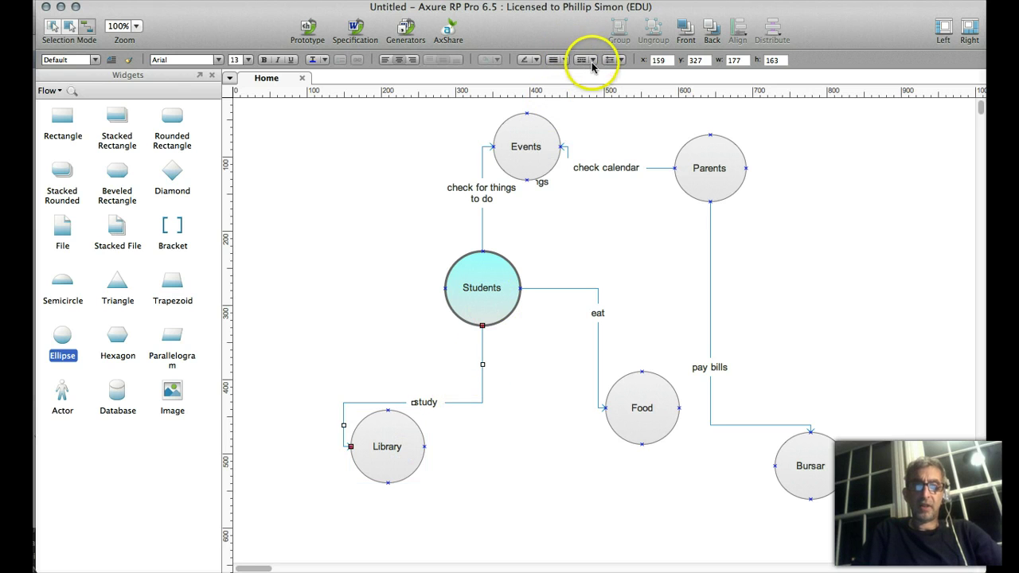
click(563, 61)
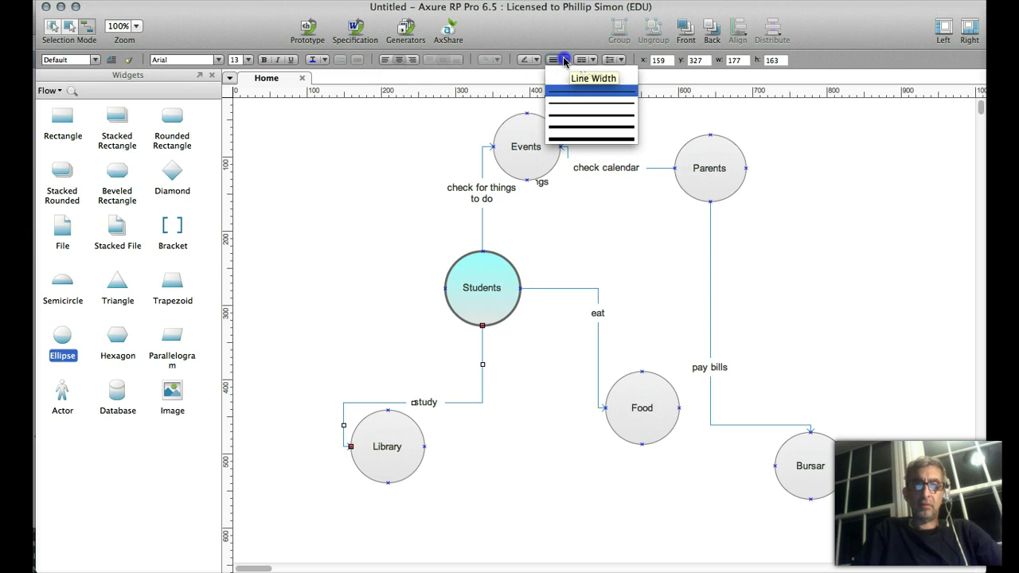
click(563, 102)
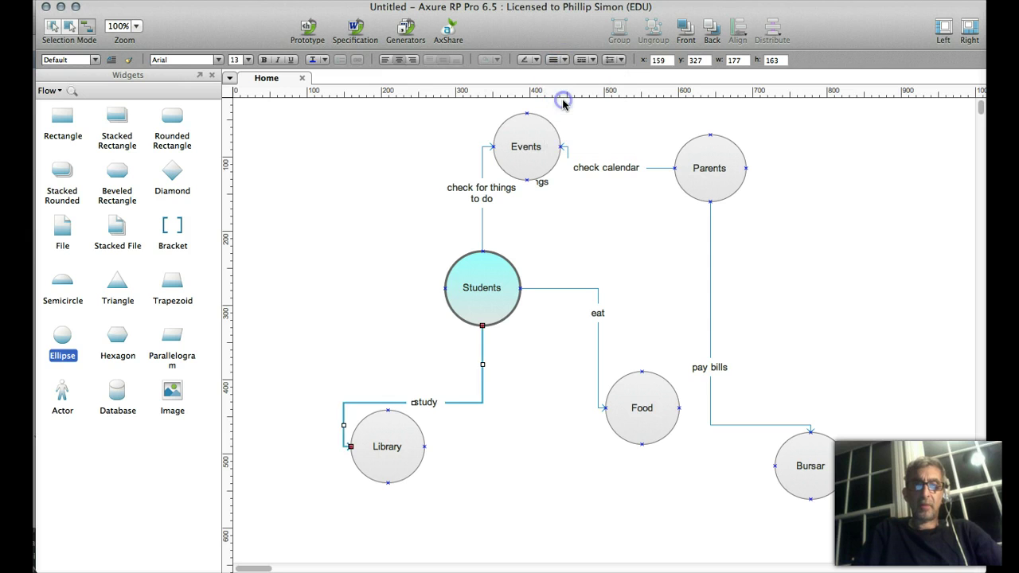
click(455, 115)
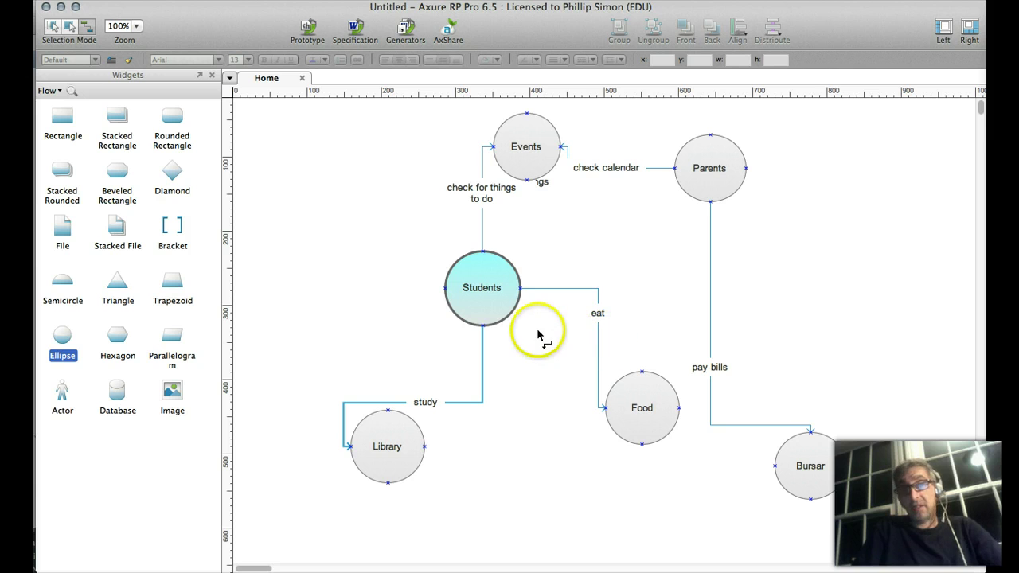
Change the line colour of the study connector to near-black.
click(482, 373)
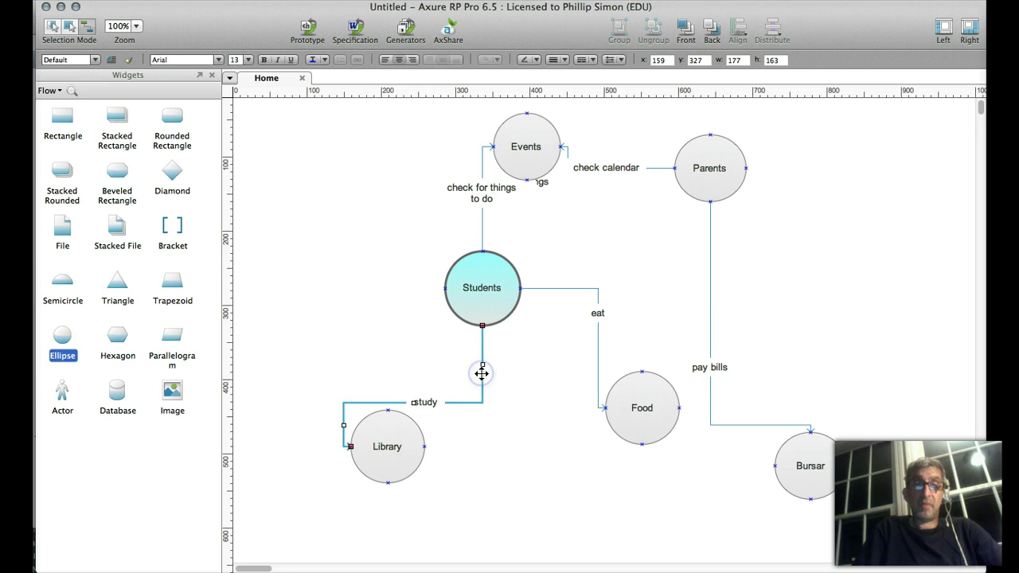
click(536, 63)
click(527, 103)
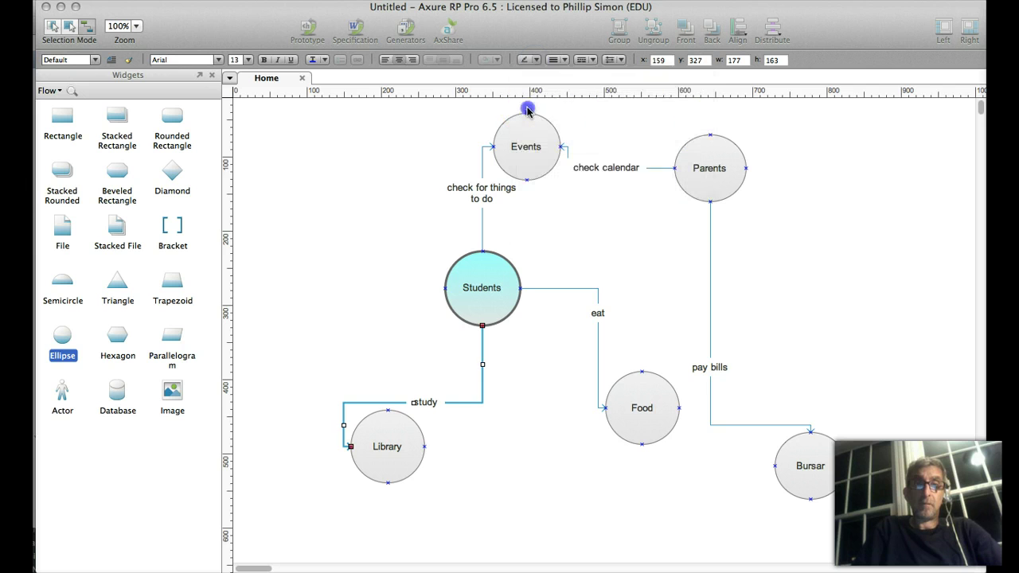
click(424, 158)
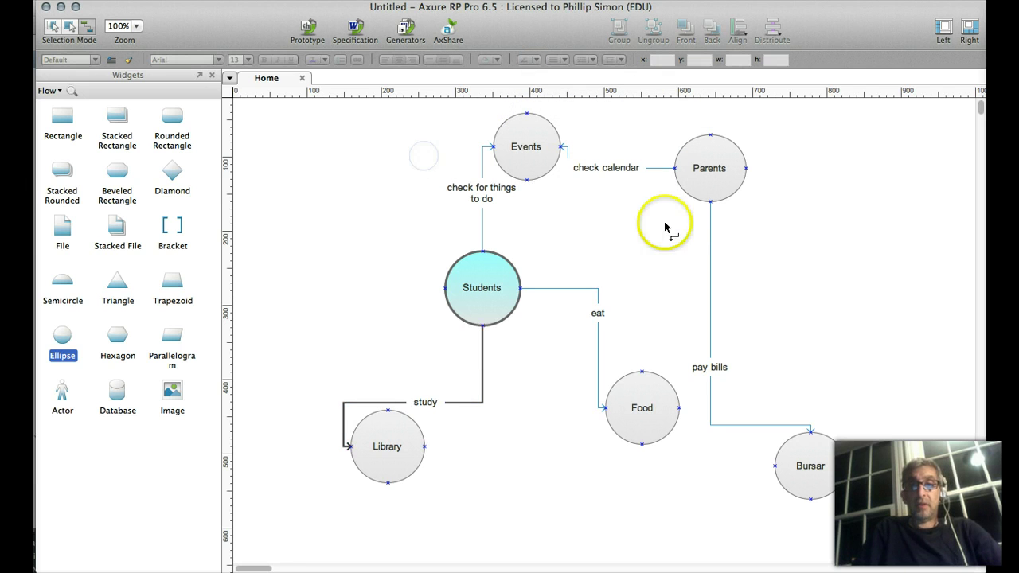
Move Bursar up beneath Parents to about x 621, y 261.
drag(809, 454, 716, 312)
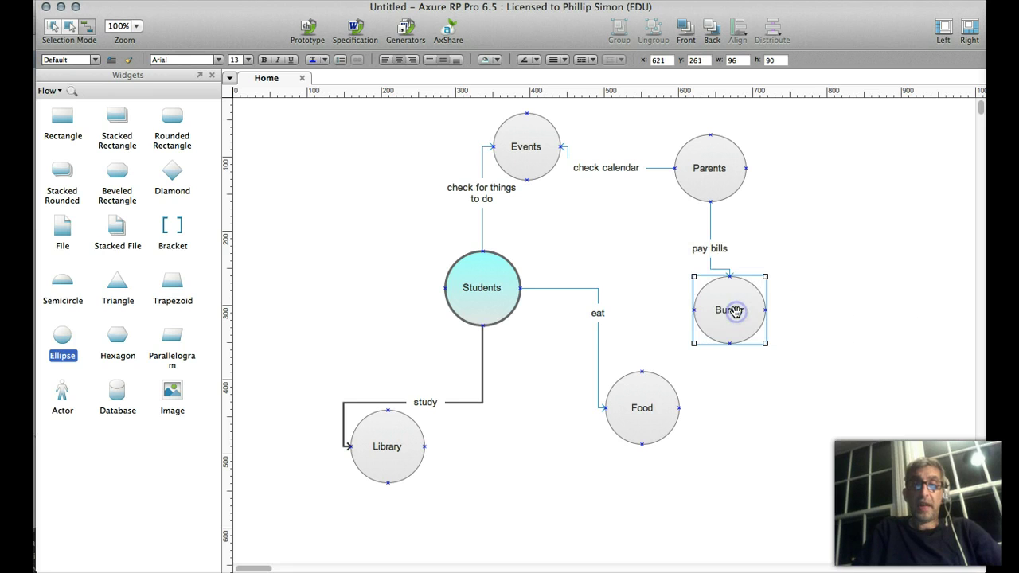
click(789, 247)
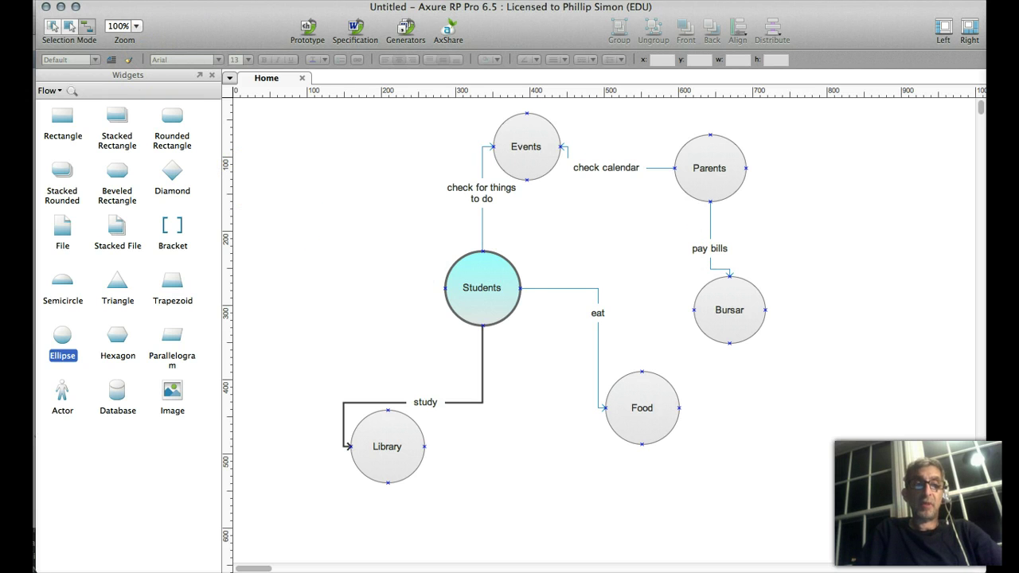
click(160, 0)
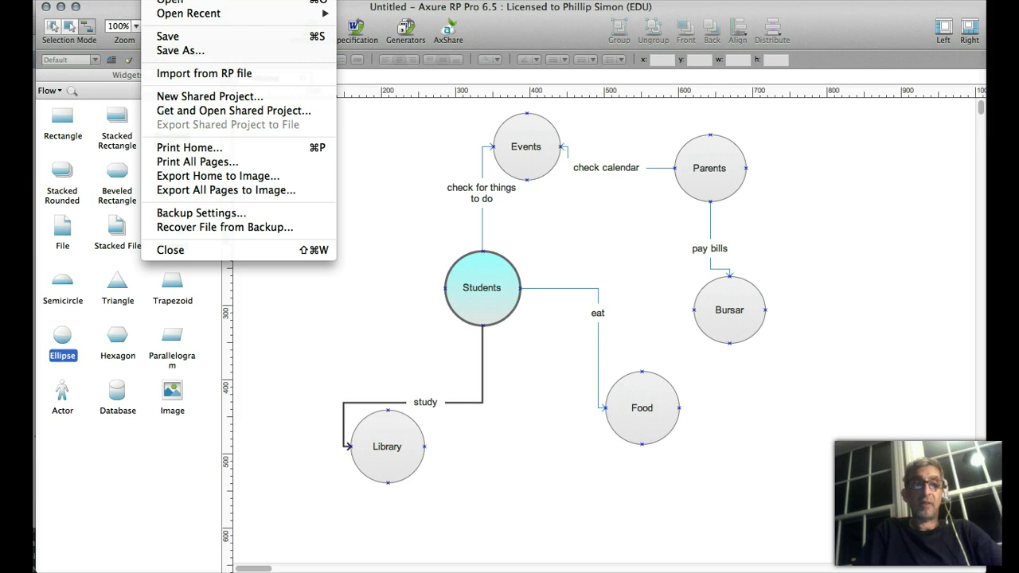
click(175, 150)
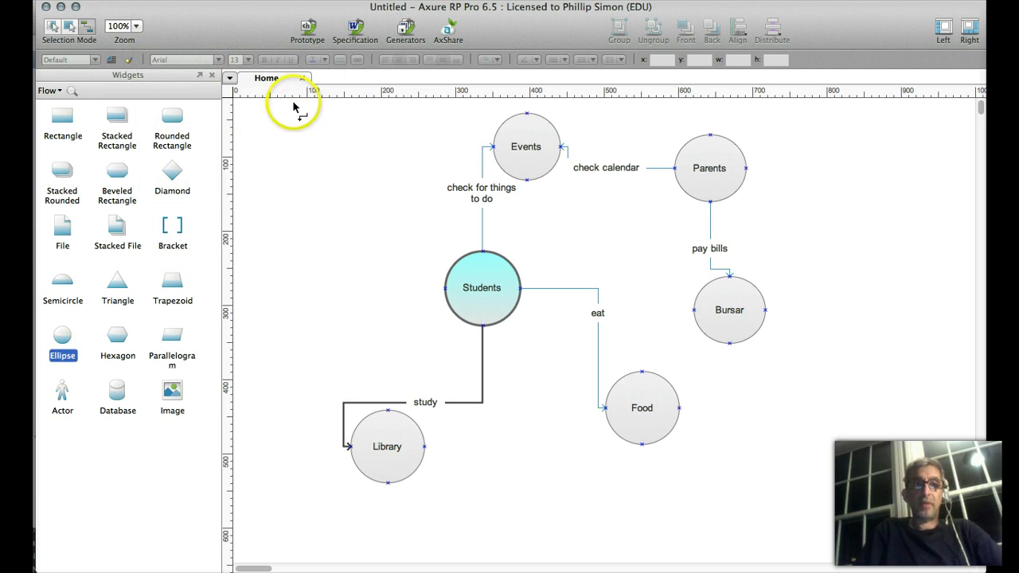
click(272, 80)
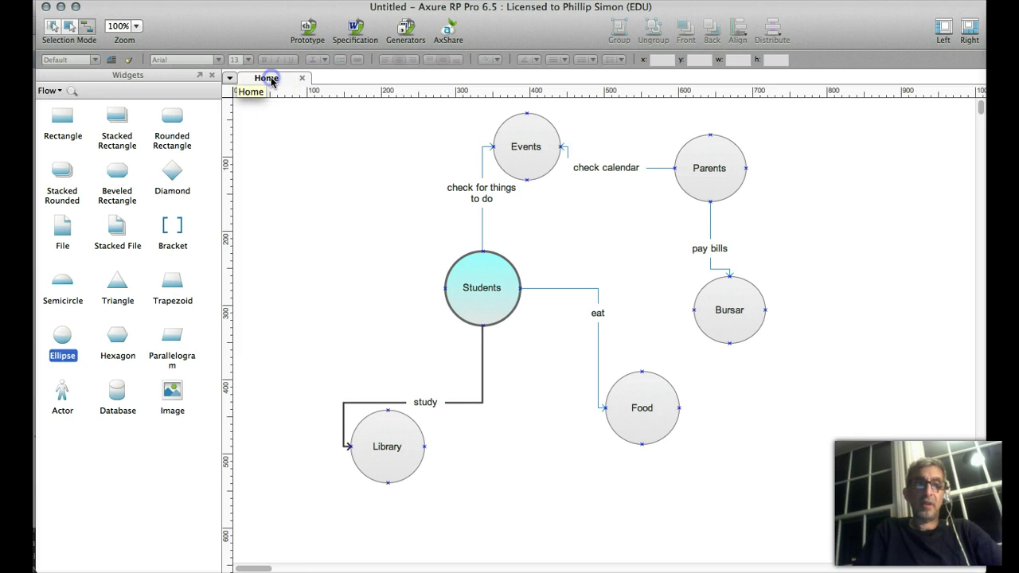
click(268, 80)
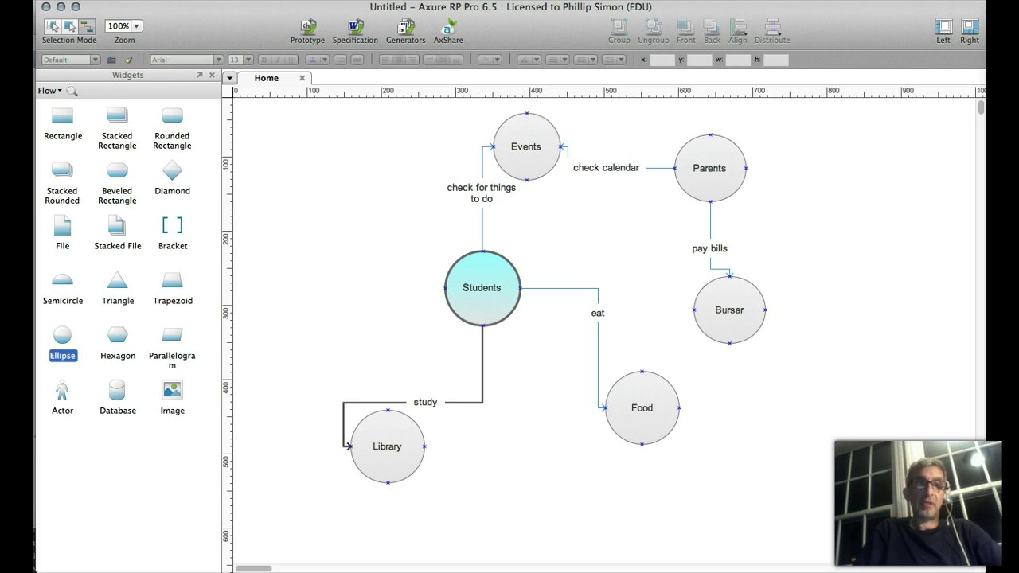
Print the Home page to a PDF saved on the Desktop as test 2.pdf.
click(159, 0)
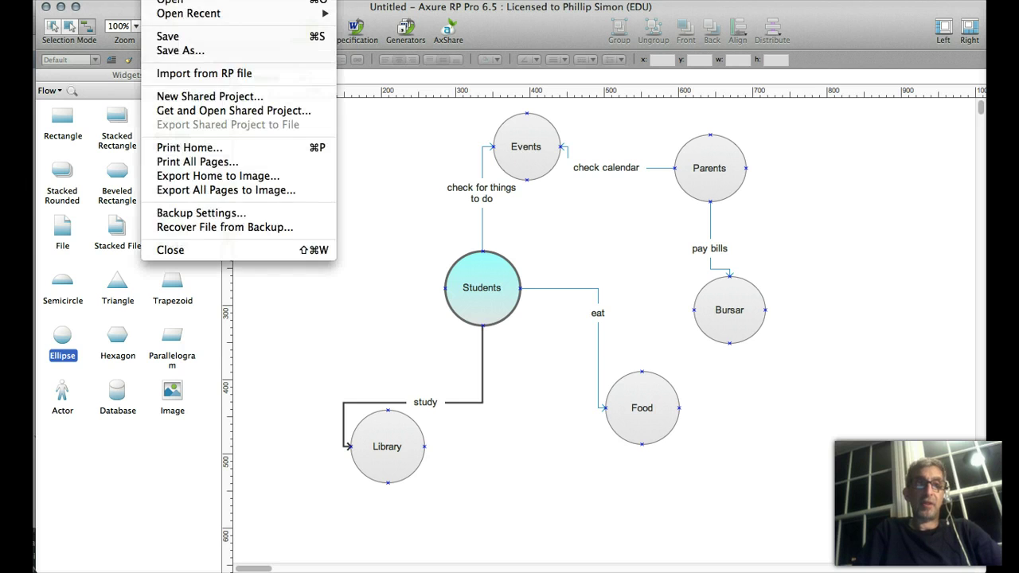
click(188, 148)
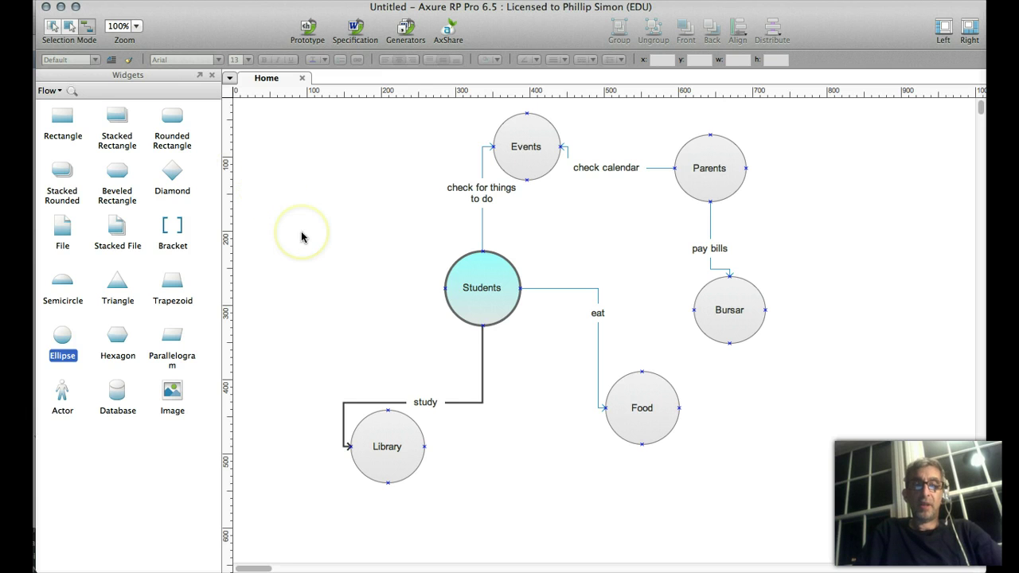
click(407, 171)
click(415, 201)
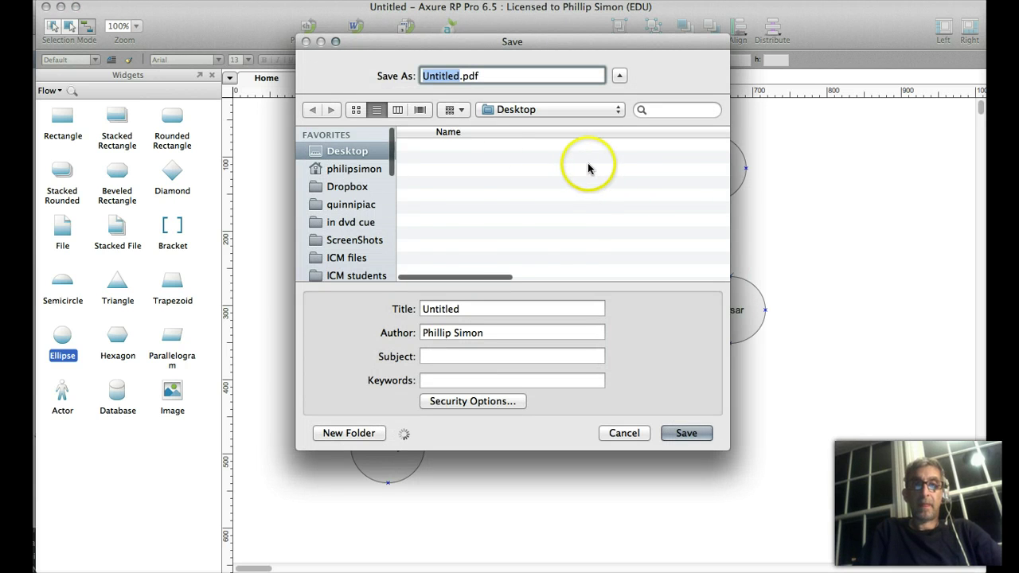
text(test)
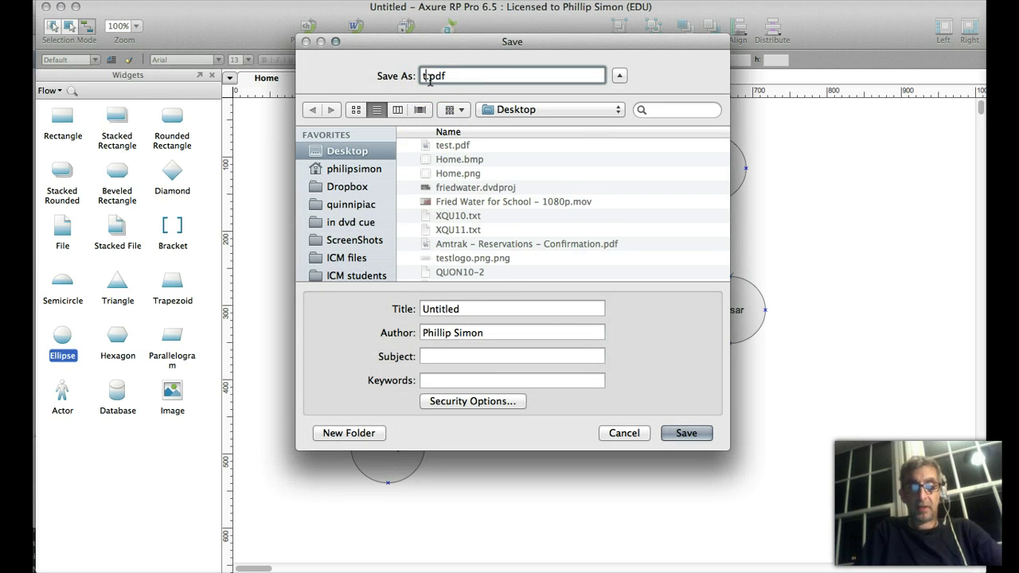
text( 2)
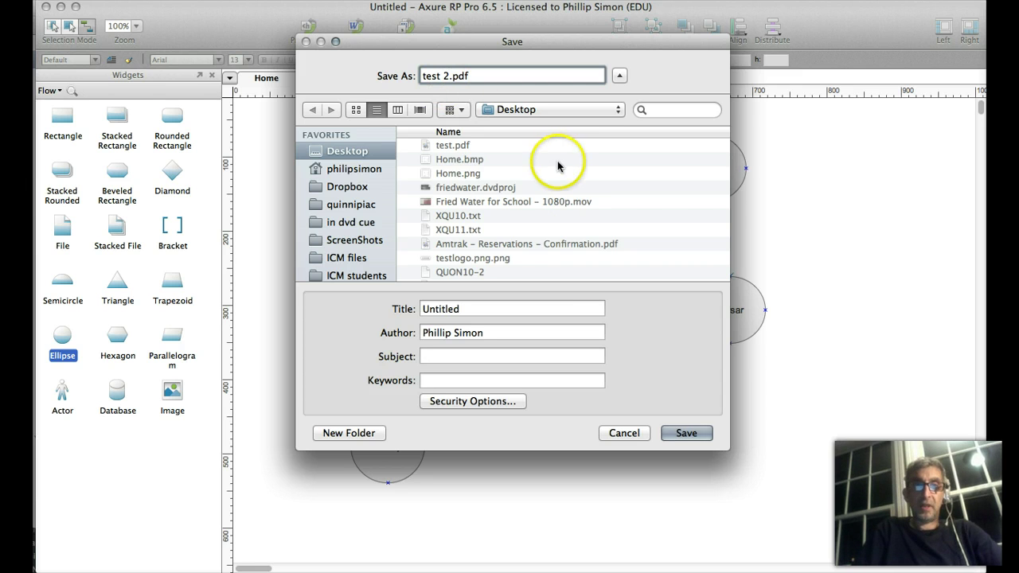
click(685, 432)
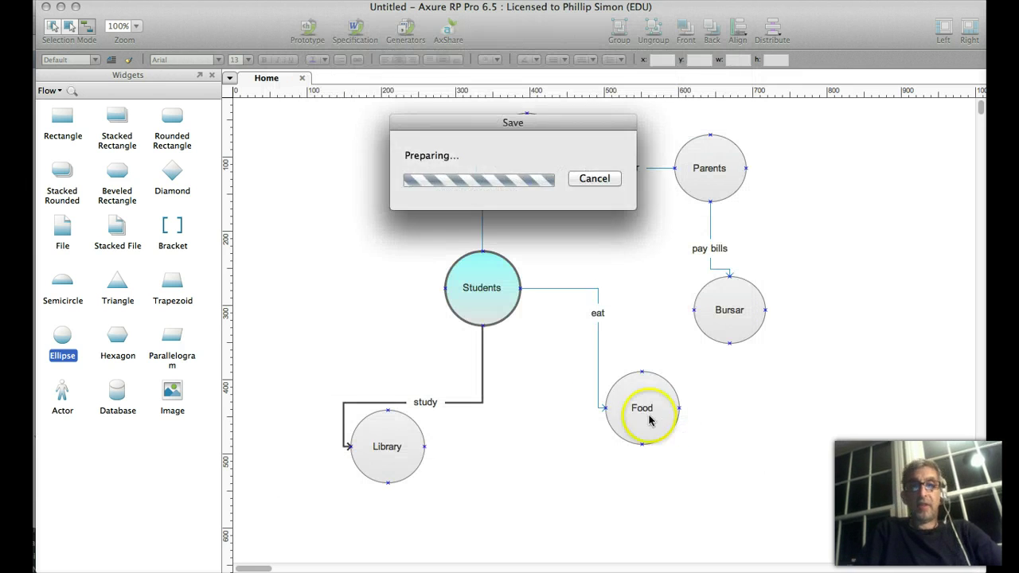
Switch to Finder and open test 2.pdf from the Desktop.
key(super+Tab)
key(super+Tab)
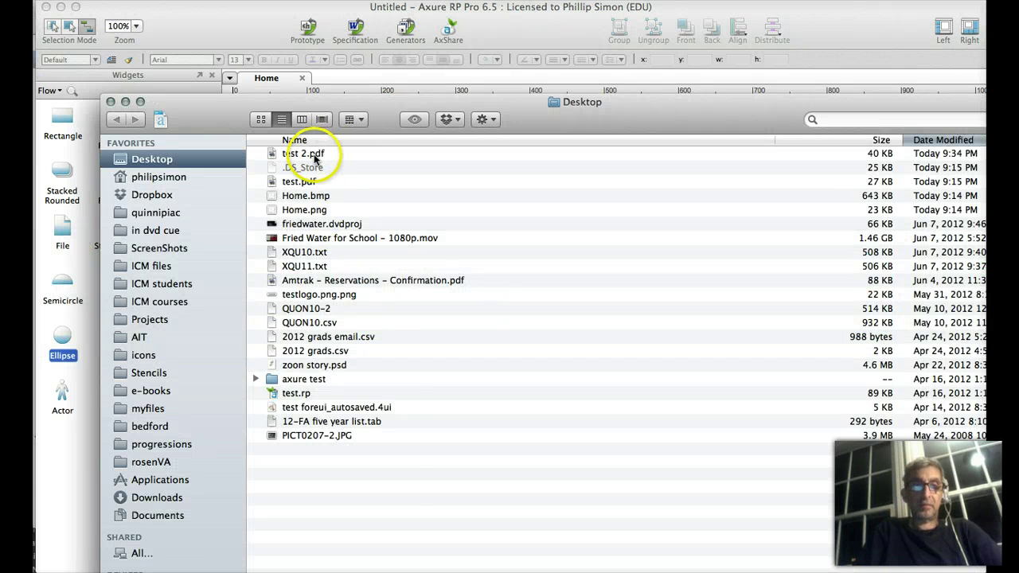
click(313, 156)
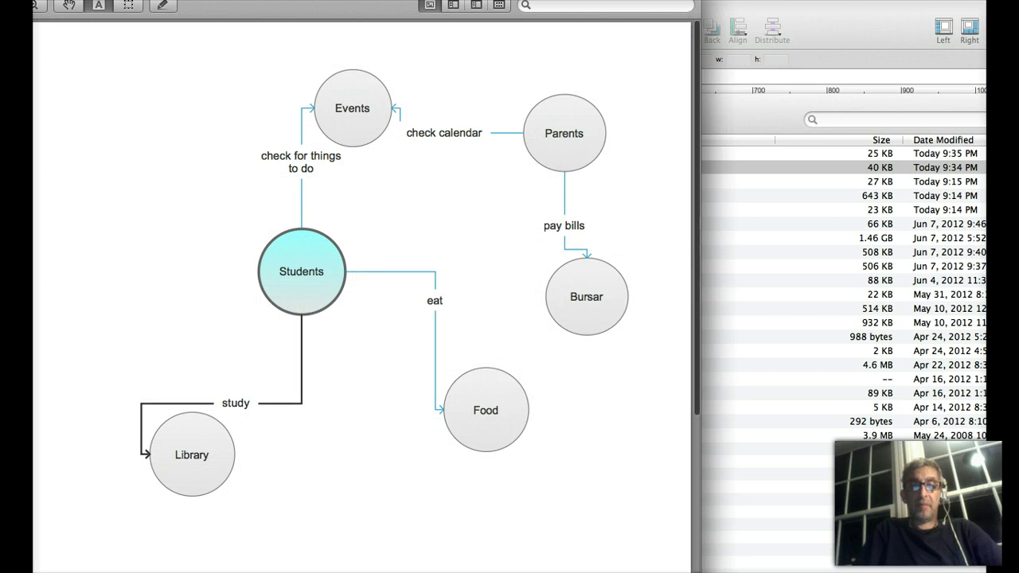
Examine the exported concept map in the PDF, both enlarged around Students and as a whole.
scroll(650, 536, down, 2)
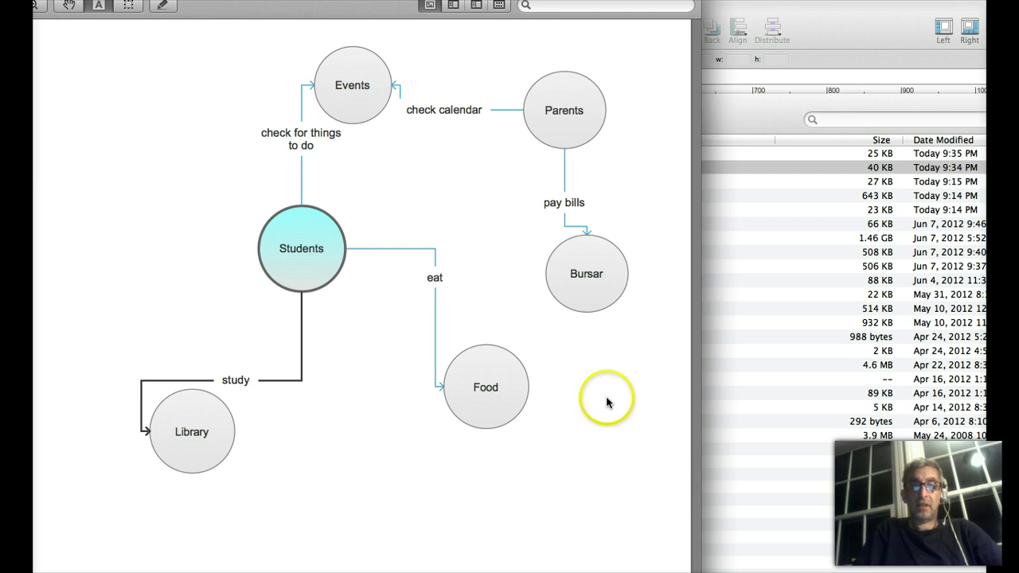
double_click(339, 9)
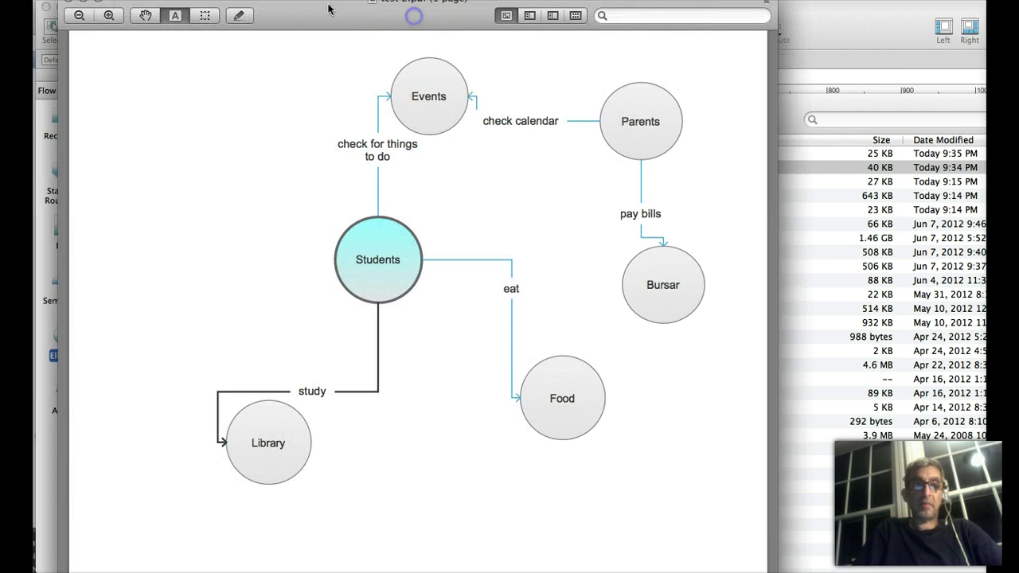
click(109, 16)
click(109, 16)
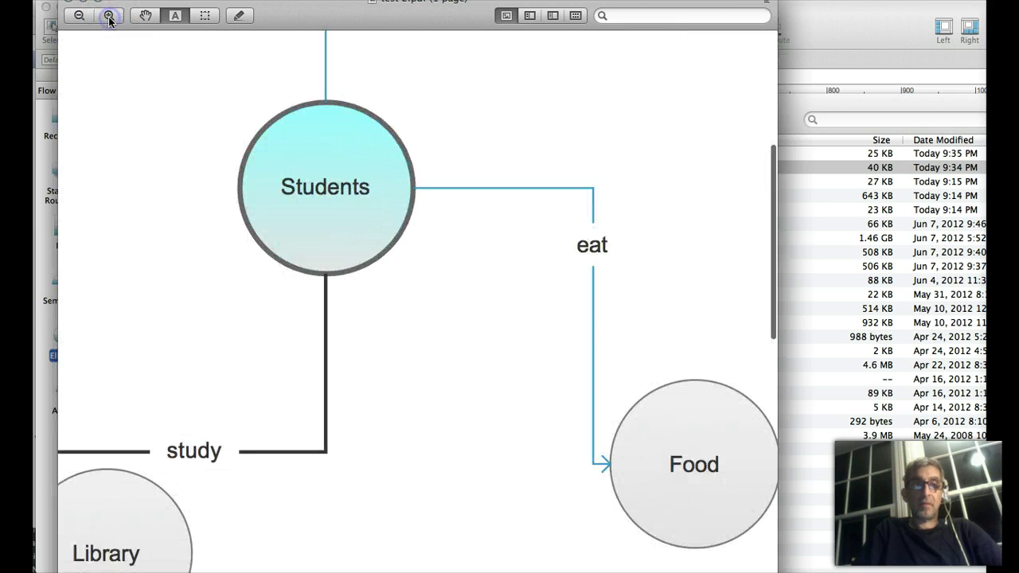
click(109, 16)
click(79, 15)
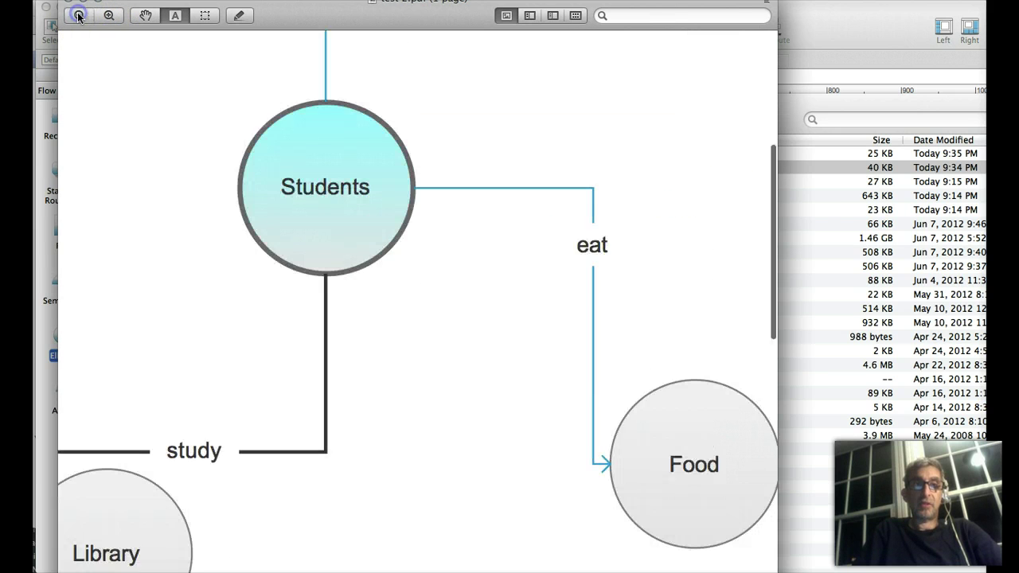
click(79, 16)
click(78, 16)
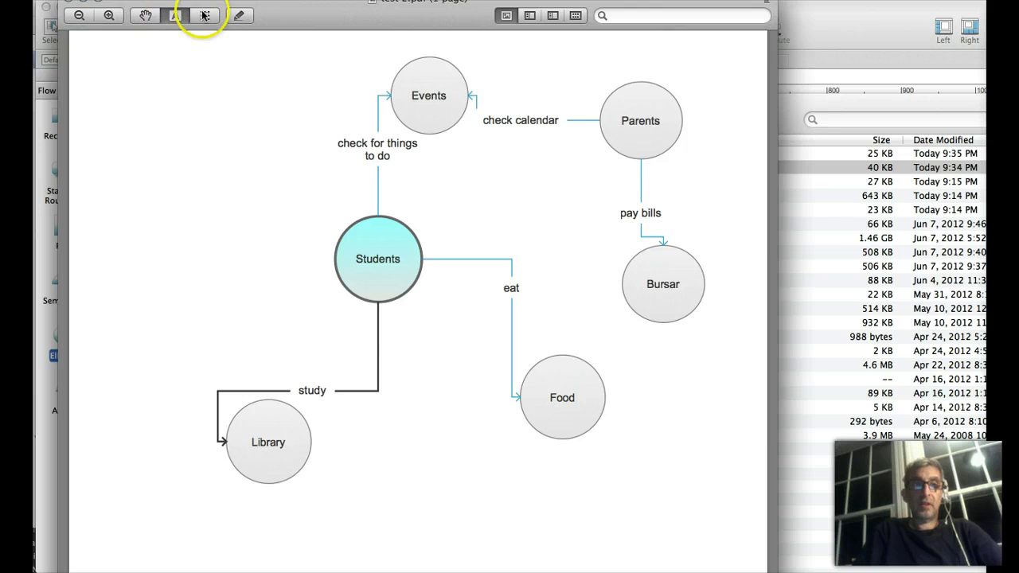
Switch to Finder and open Home.png from the Desktop.
key(super+Tab)
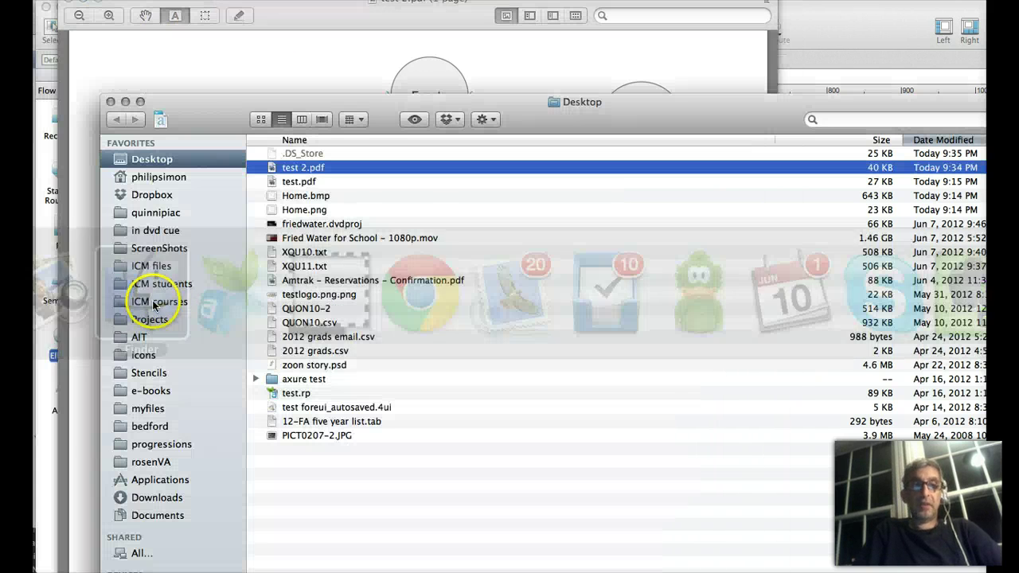
click(303, 198)
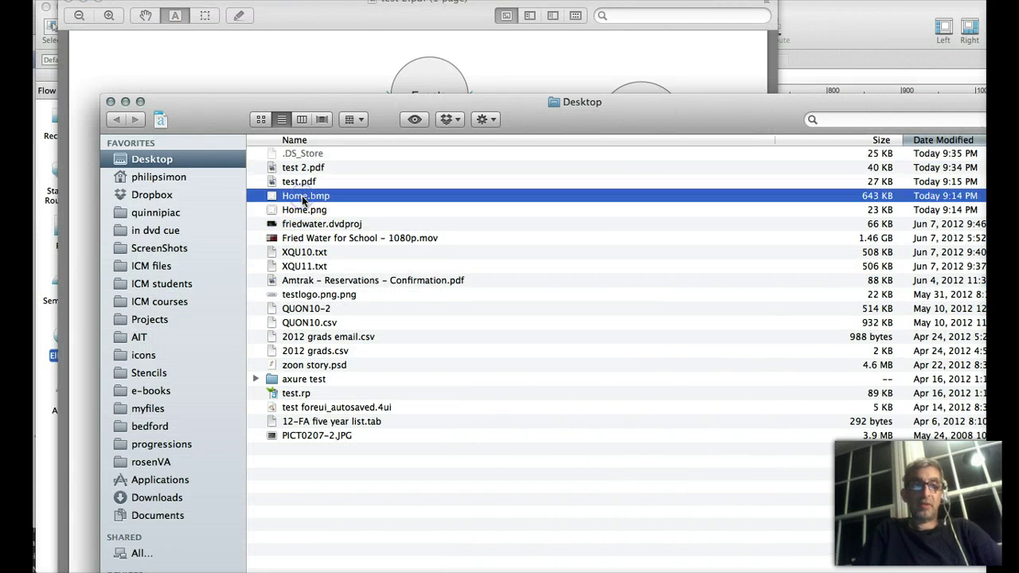
double_click(294, 210)
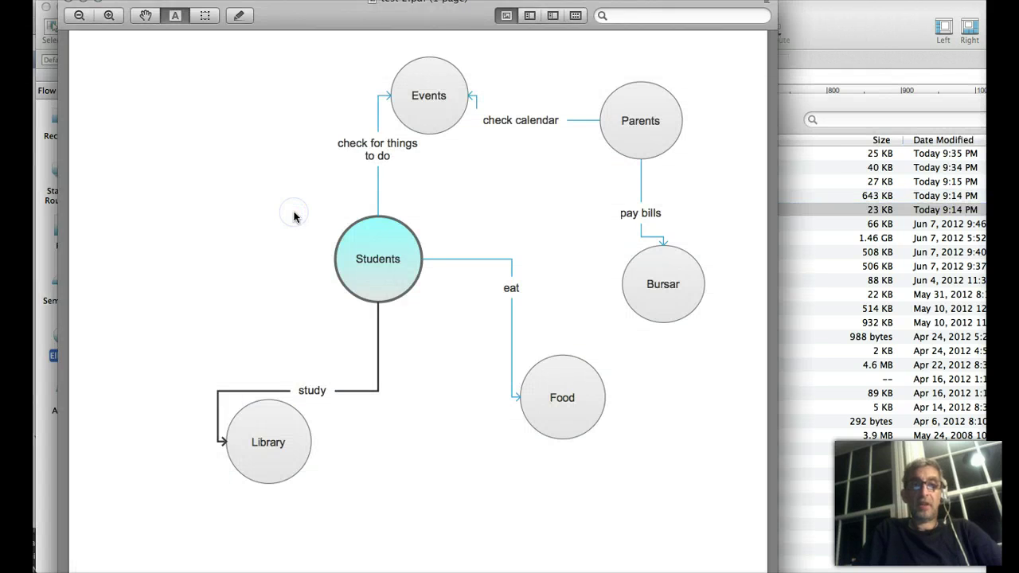
Enlarge the Home.png window to inspect the earlier exported image, and close it.
click(397, 261)
drag(232, 9, 424, 28)
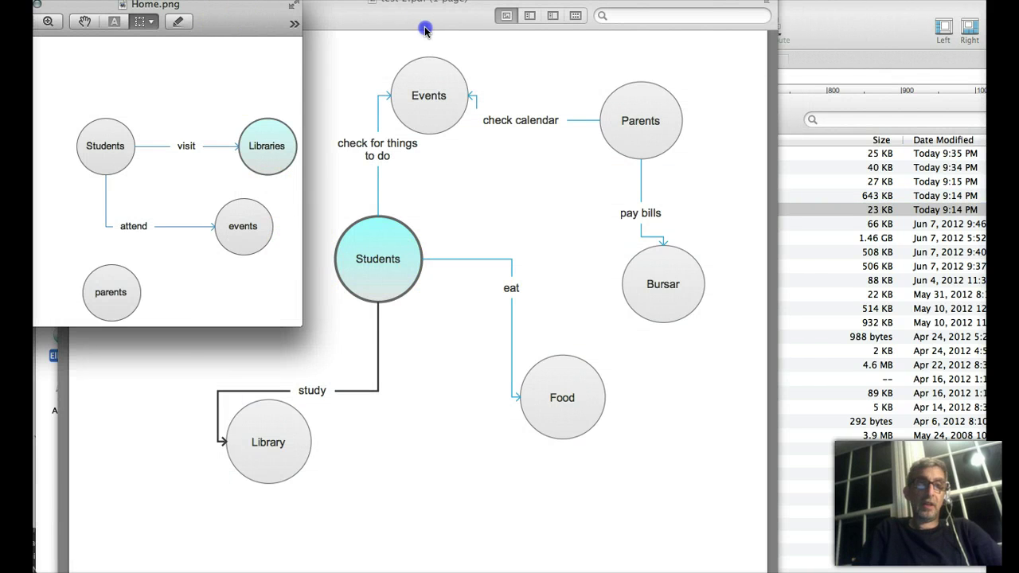
drag(498, 340, 610, 416)
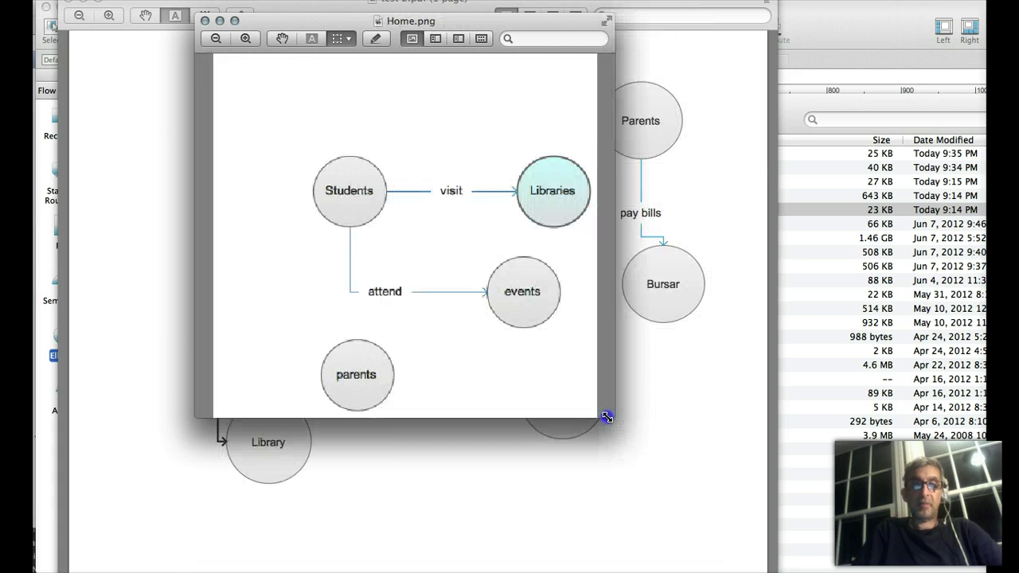
click(205, 20)
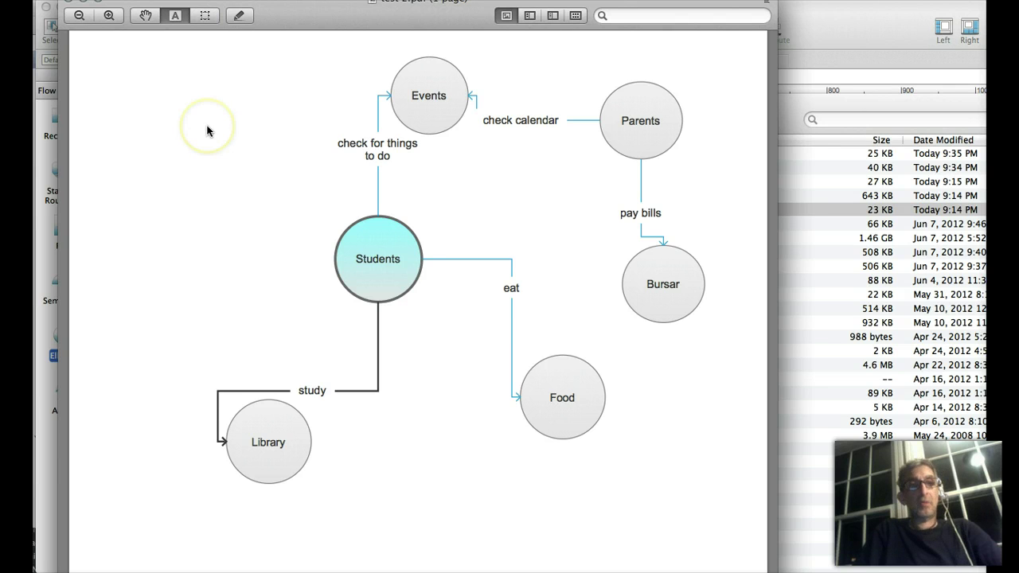
Close test 2.pdf and the Desktop Finder window, returning to the Home page in Axure RP Pro.
click(298, 35)
drag(296, 35, 308, 30)
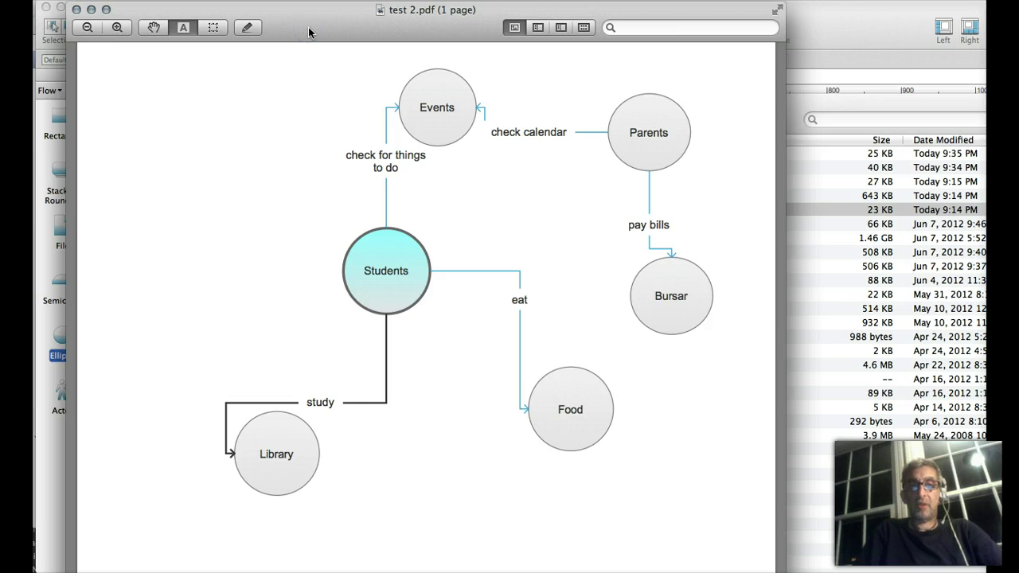
drag(309, 29, 309, 28)
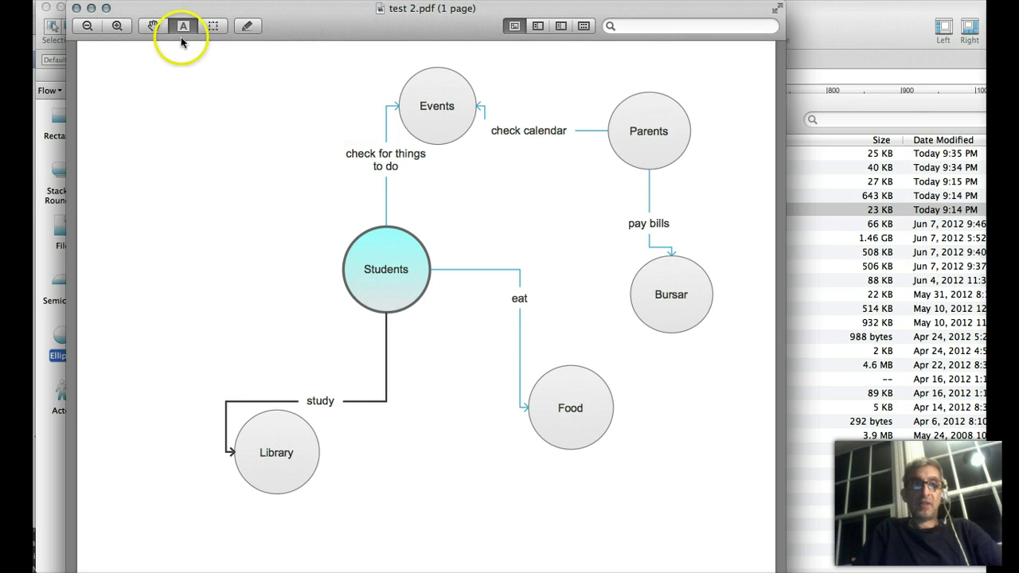
click(77, 8)
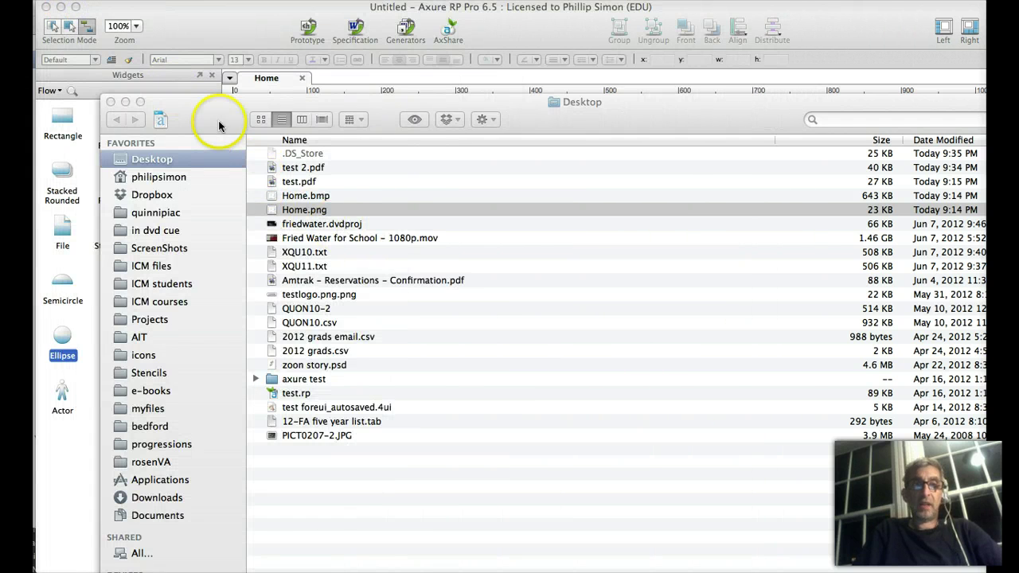
click(110, 102)
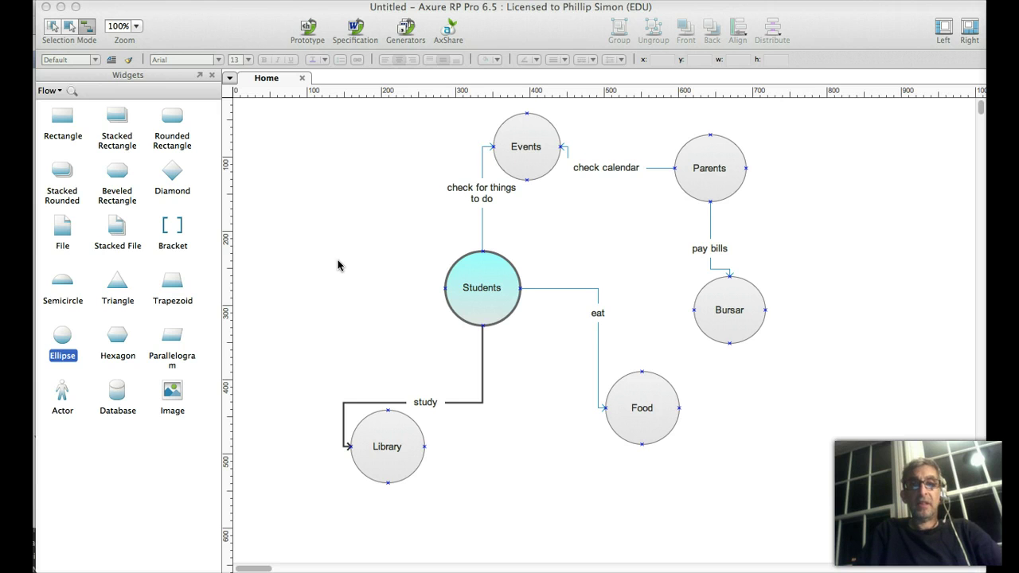
click(293, 321)
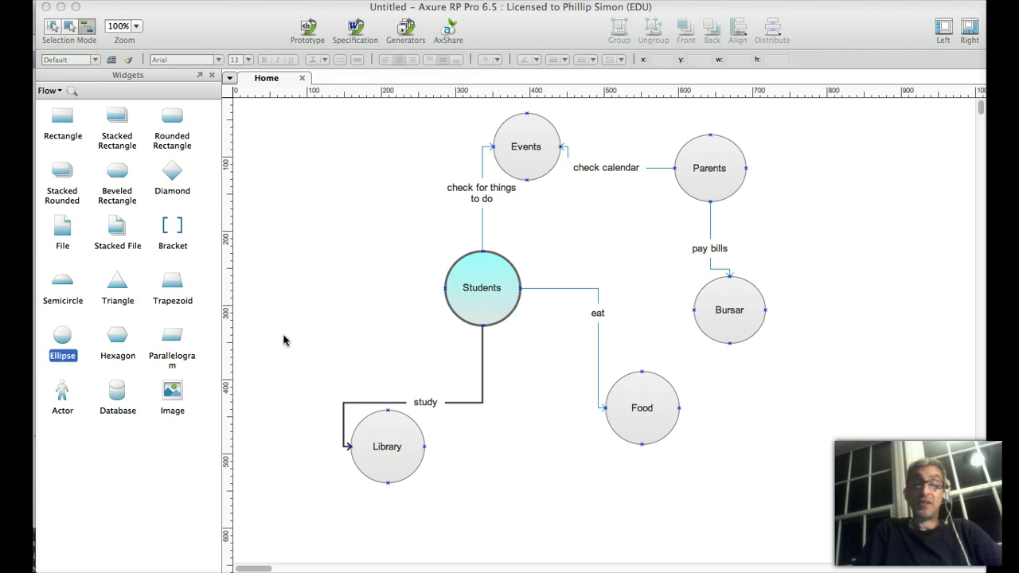